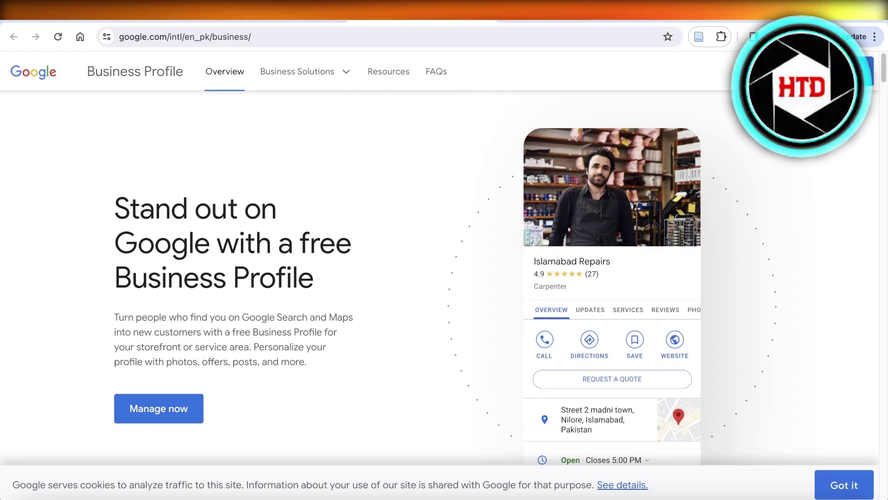
# Open the official Google Business Profile – Get Listed on Google site from the "google business" search results
pyautogui.hotkey('ctrl', 'shift', 'Tab')
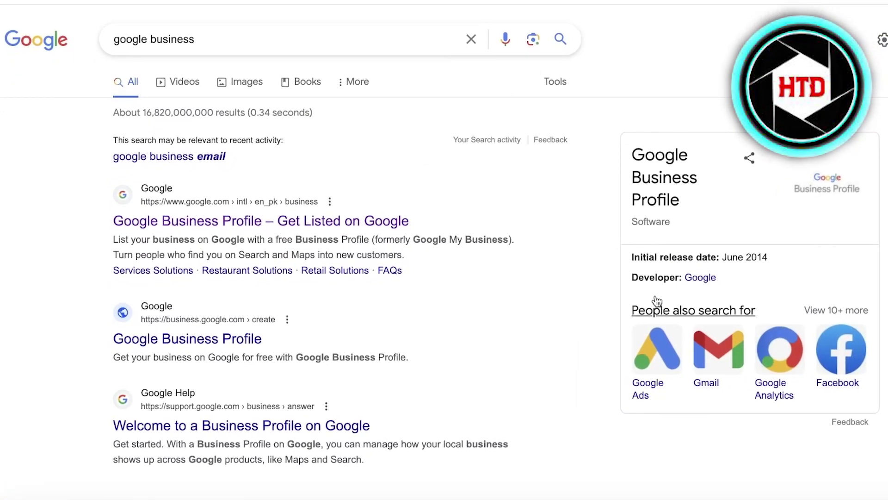
pyautogui.scroll(-2, 378, 203)
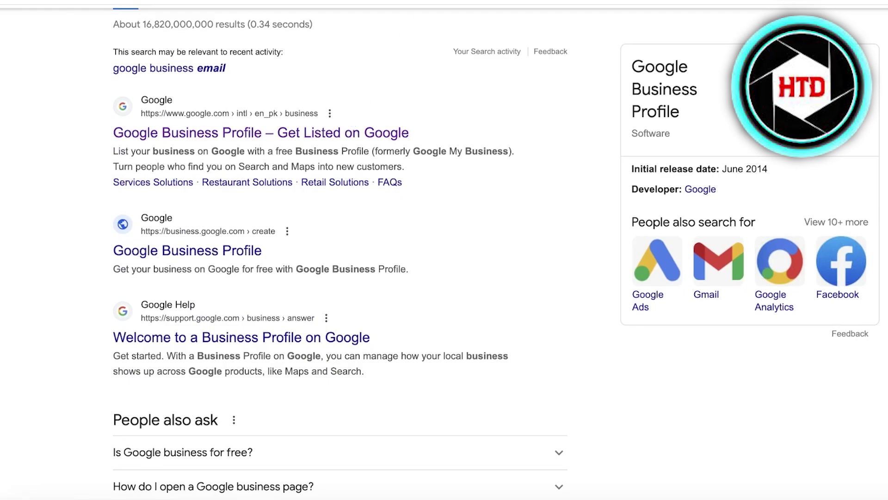
pyautogui.click(261, 133)
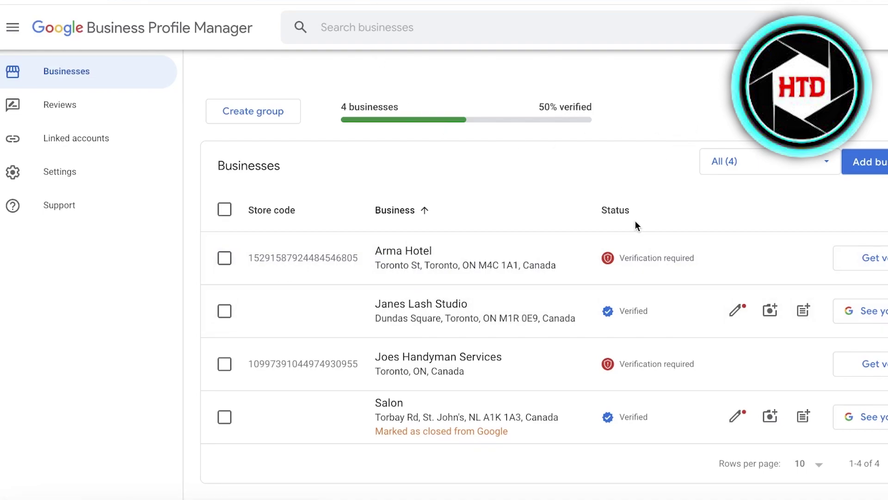
# Look up Janes Lash Studio on Google from the businesses list, review its managed profile, and return to the list
pyautogui.rightClick(424, 307)
pyautogui.click(401, 43)
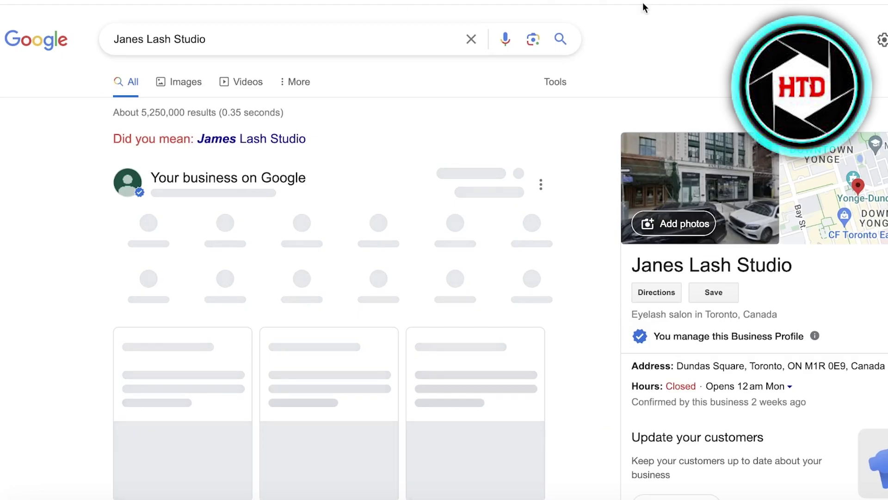
pyautogui.scroll(-5, 442, 129)
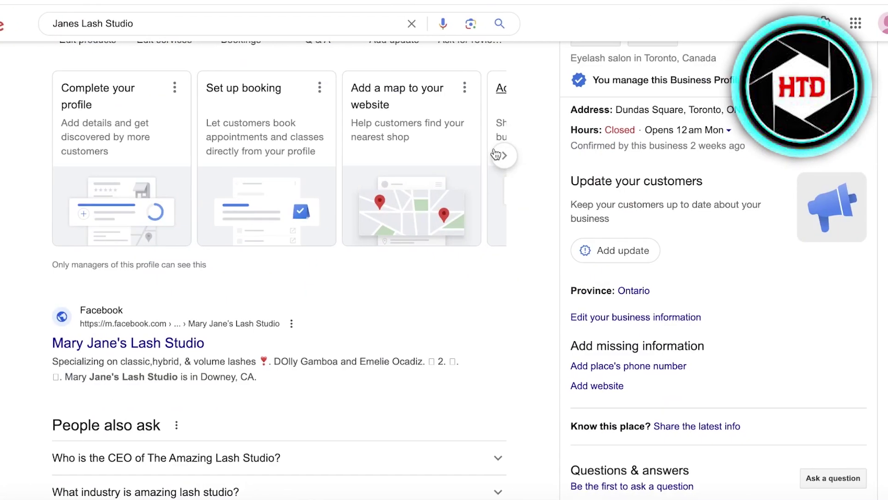
pyautogui.scroll(5, 482, 187)
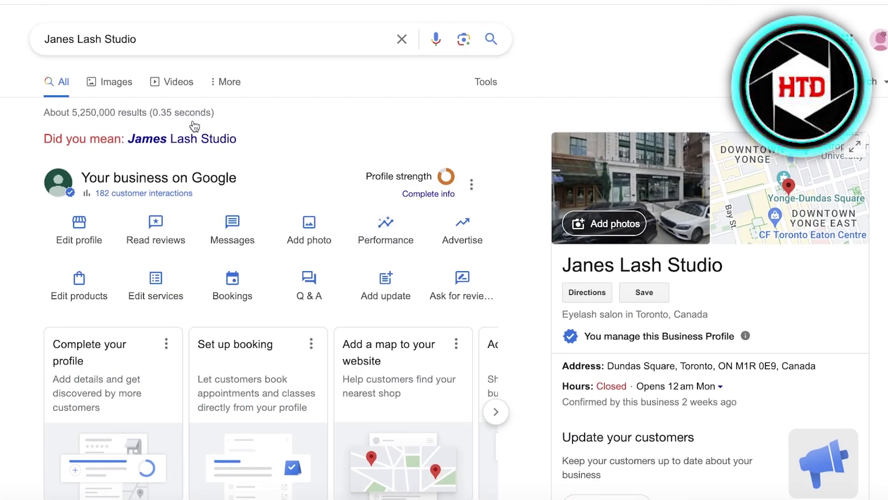
pyautogui.hotkey('ctrl', 'w')
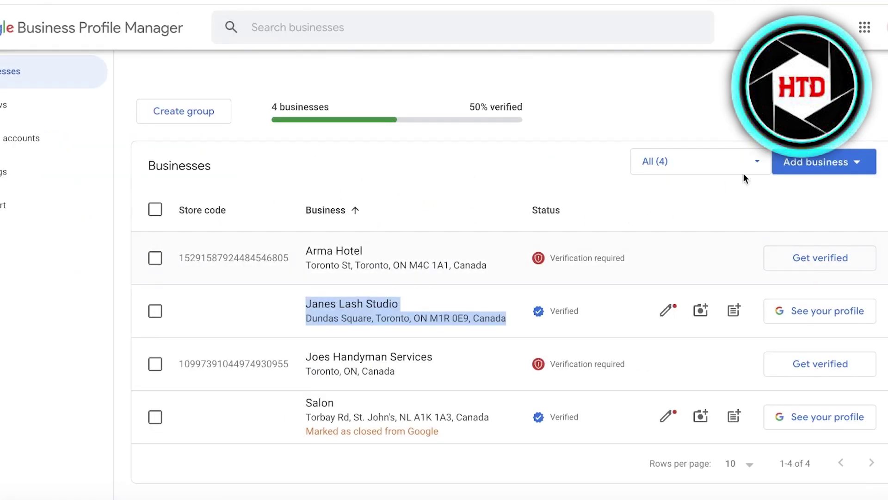
# Start adding a single business and set its name to Spakle Sam
pyautogui.click(829, 164)
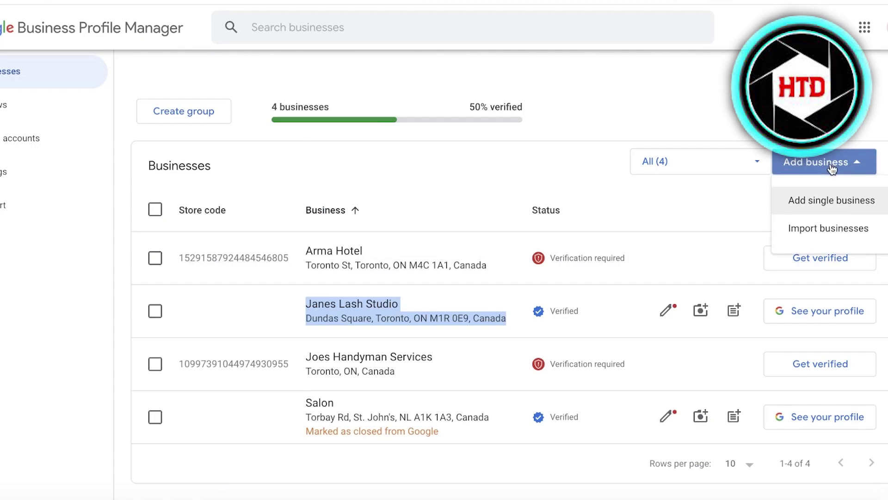
pyautogui.click(829, 199)
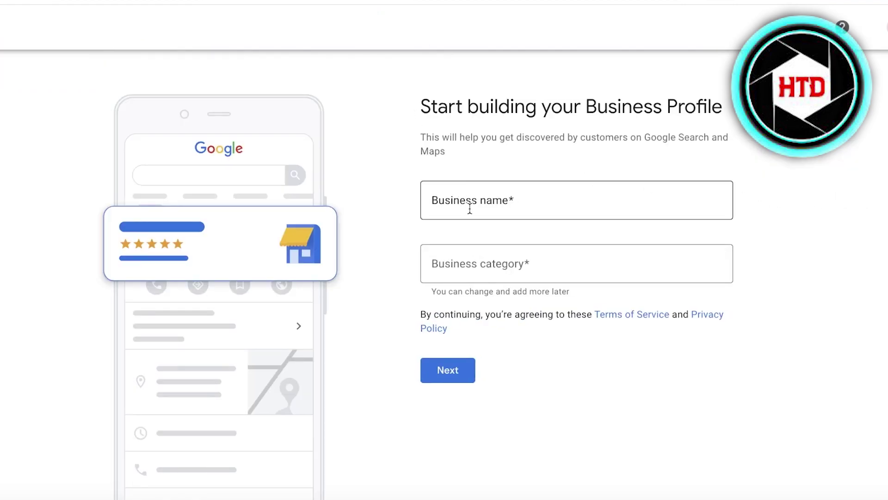
pyautogui.click(666, 193)
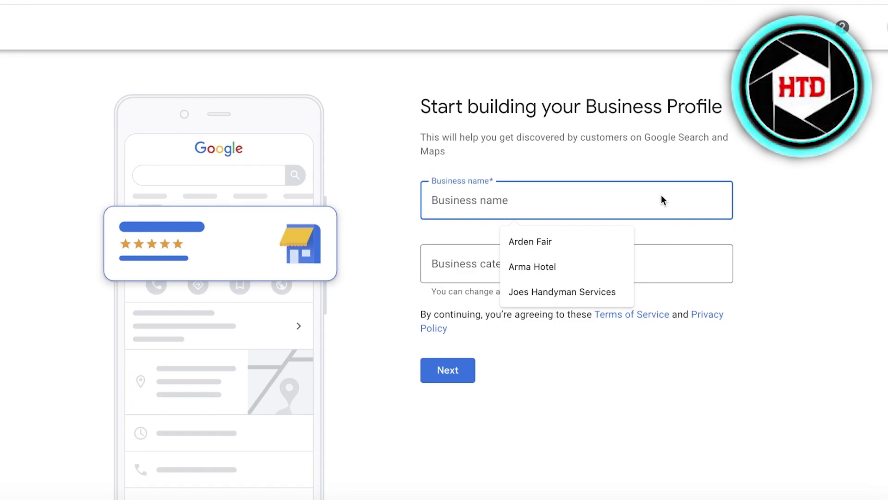
pyautogui.write('Spakrle')
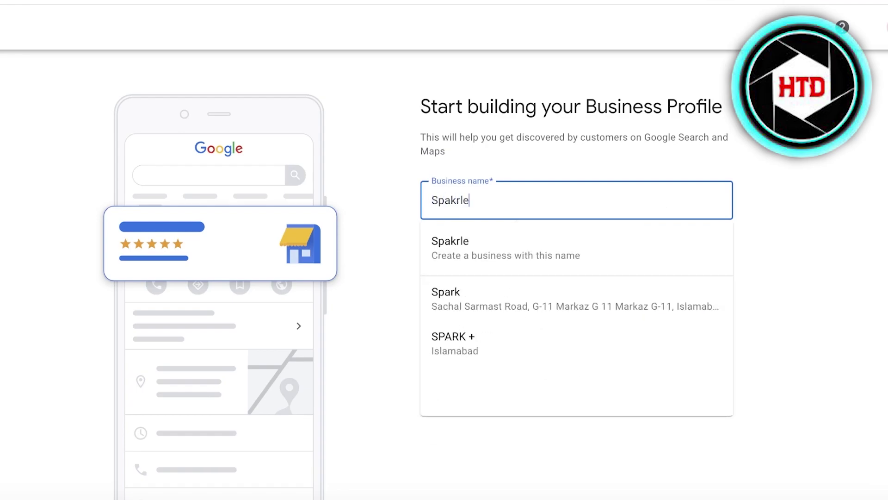
pyautogui.press('BackSpace')
pyautogui.press('BackSpace')
pyautogui.press('BackSpace')
pyautogui.press('BackSpace')
pyautogui.write('le Sam')
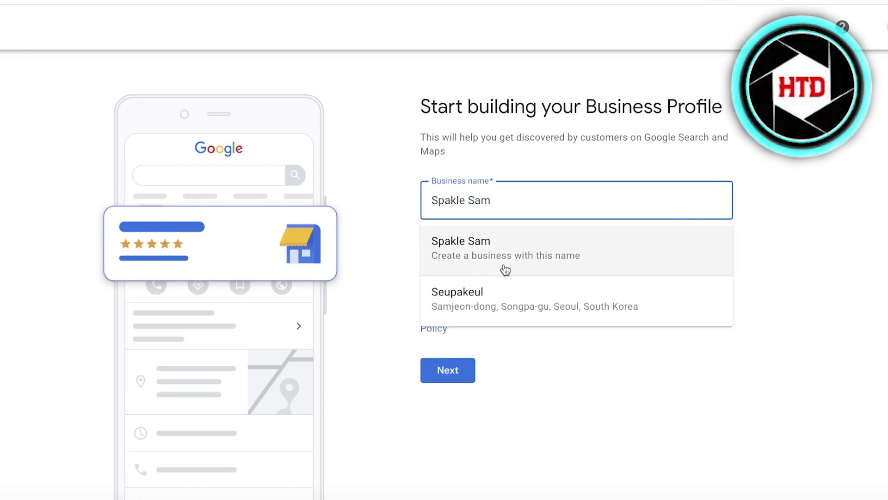
pyautogui.click(452, 272)
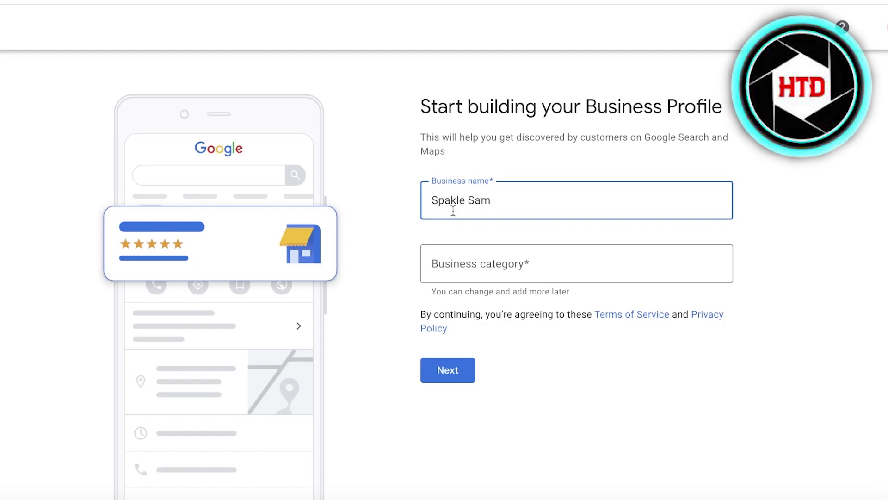
# Try to find a suitable business category by searching for Retail
pyautogui.click(463, 275)
pyautogui.click(463, 276)
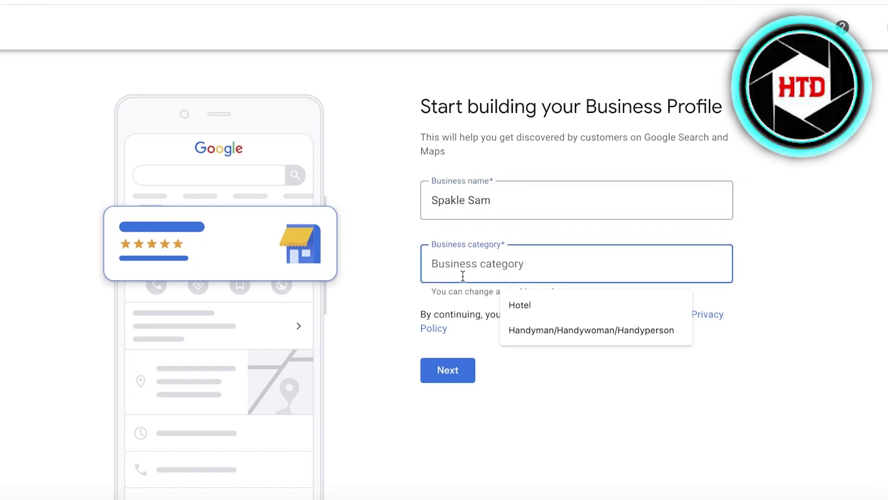
pyautogui.click(771, 230)
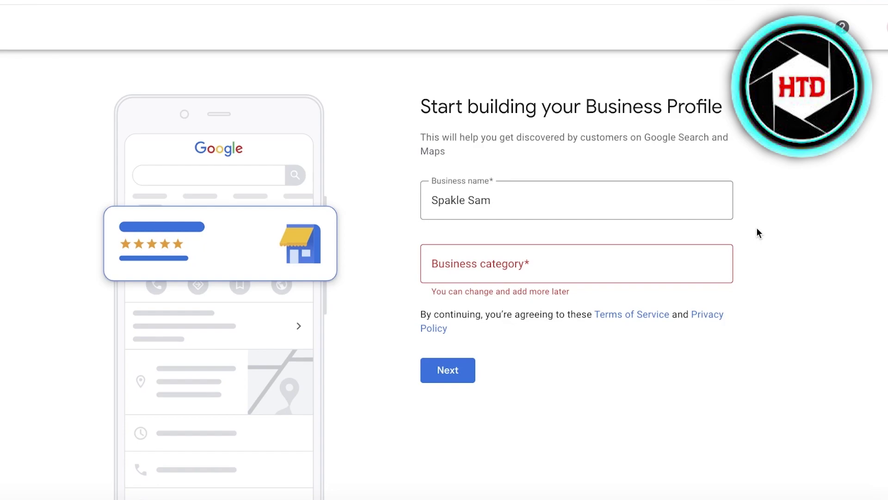
pyautogui.click(632, 280)
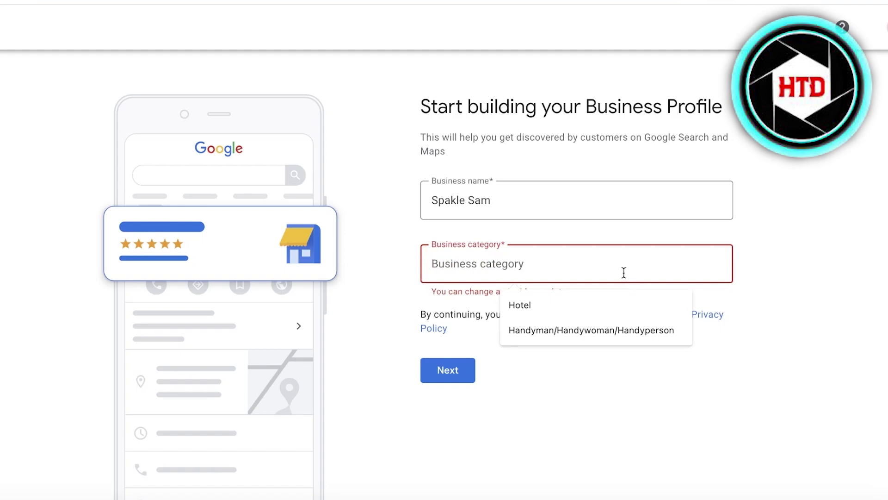
pyautogui.write('Retail')
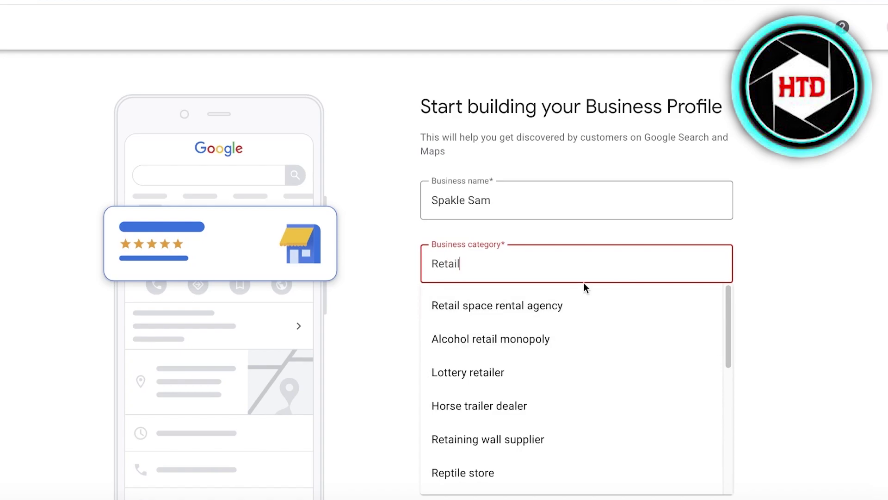
pyautogui.press('BackSpace')
pyautogui.press('BackSpace')
pyautogui.press('BackSpace')
pyautogui.press('BackSpace')
pyautogui.press('BackSpace')
pyautogui.press('BackSpace')
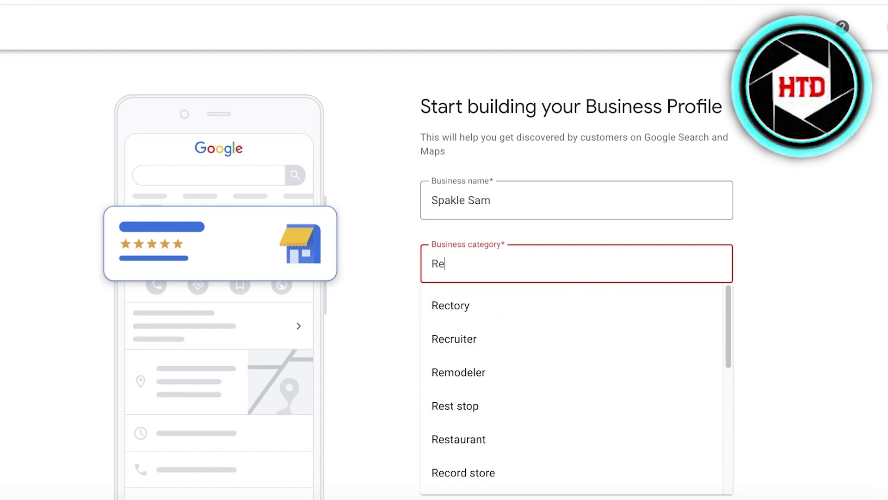
# Set the business category to Clothing store and continue to the location question
pyautogui.write('Clothing')
pyautogui.click(582, 319)
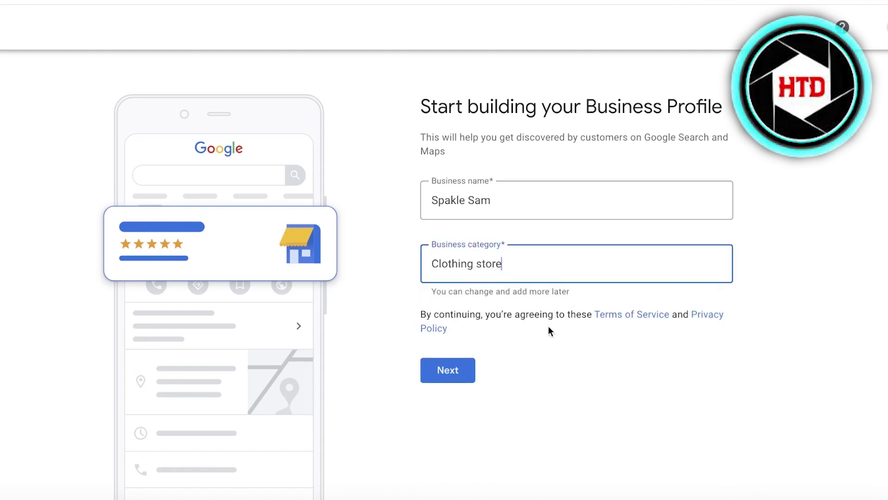
pyautogui.click(447, 381)
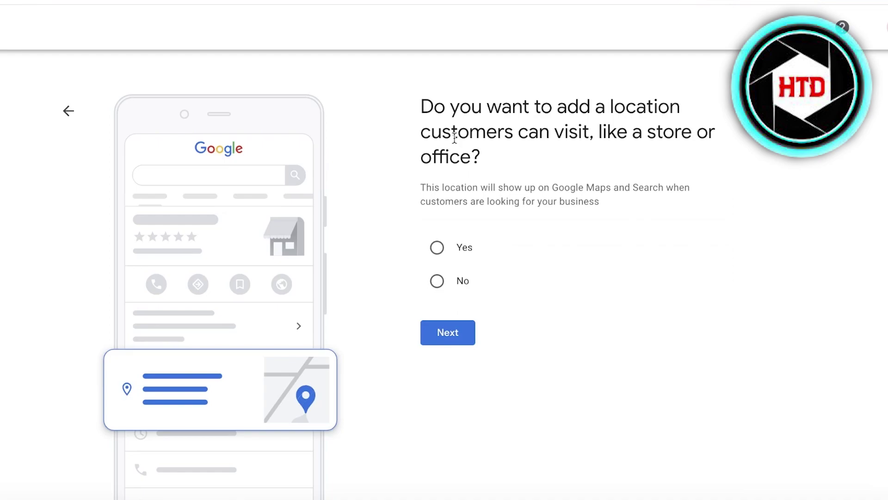
# Choose Yes for a location customers can visit, look over the address form, and return to the business name and category page
pyautogui.click(436, 249)
pyautogui.click(442, 340)
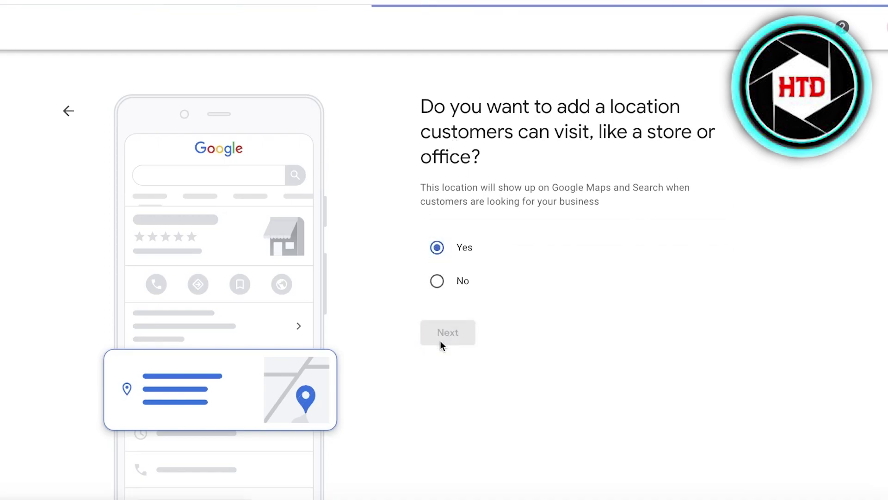
pyautogui.scroll(-2, 456, 264)
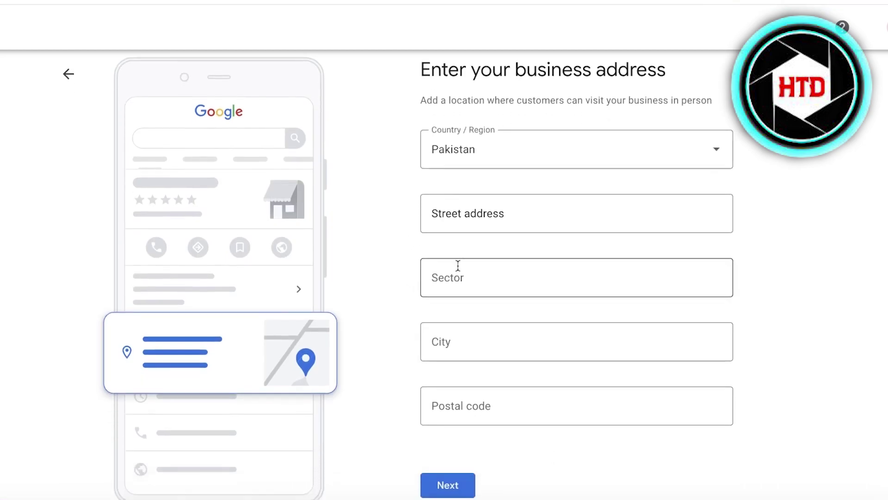
pyautogui.scroll(2, 382, 398)
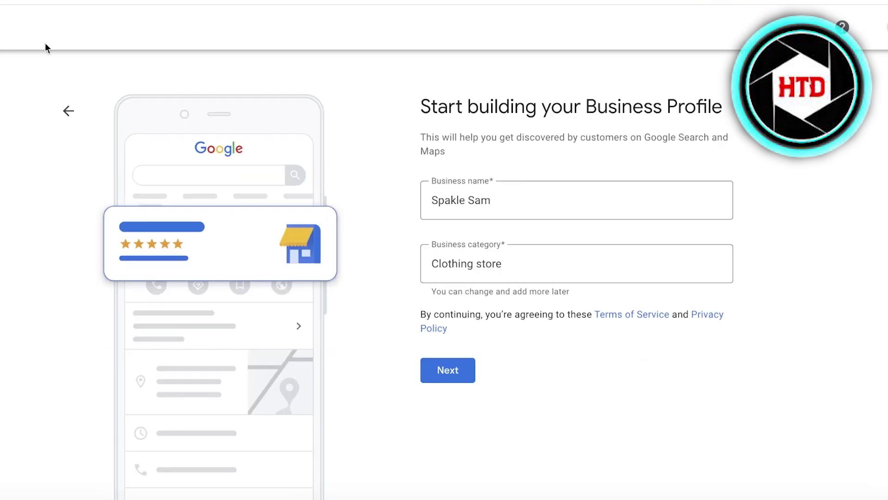
# Replace the business category with Nail salon and continue to the location question
pyautogui.tripleClick(487, 267)
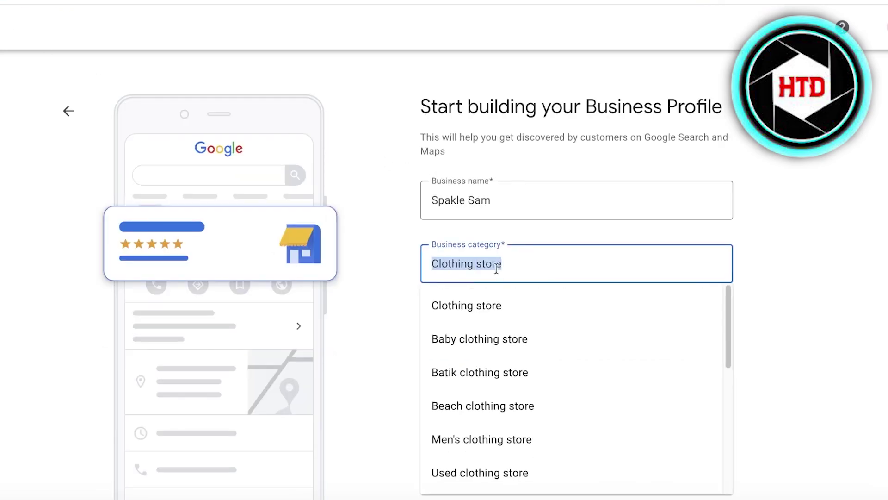
pyautogui.press('BackSpace')
pyautogui.click(492, 212)
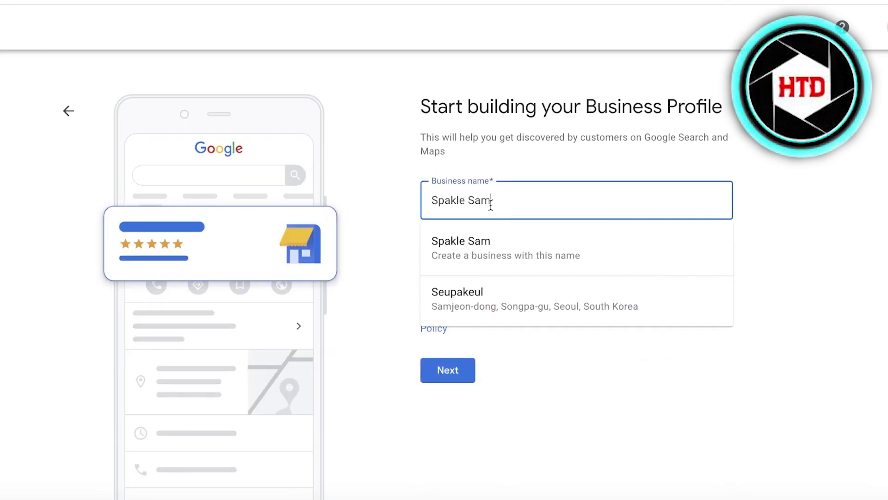
pyautogui.click(376, 317)
pyautogui.click(454, 272)
pyautogui.write('Nail ')
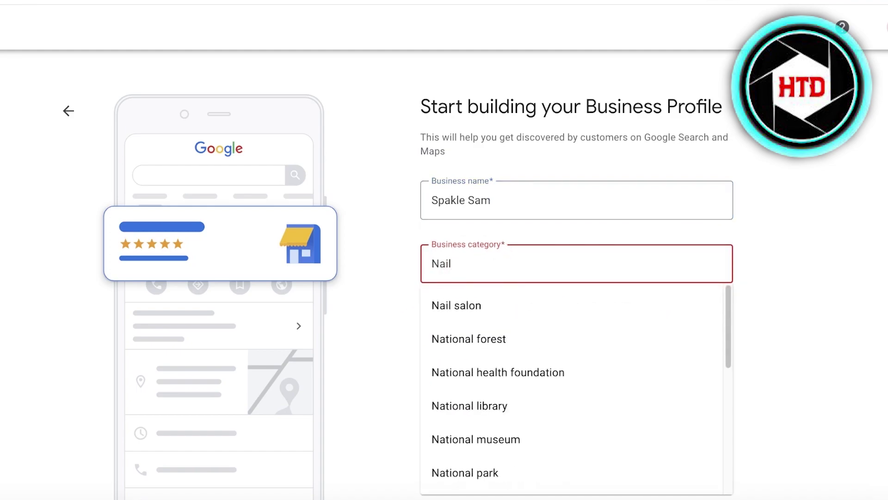
pyautogui.write('Techn')
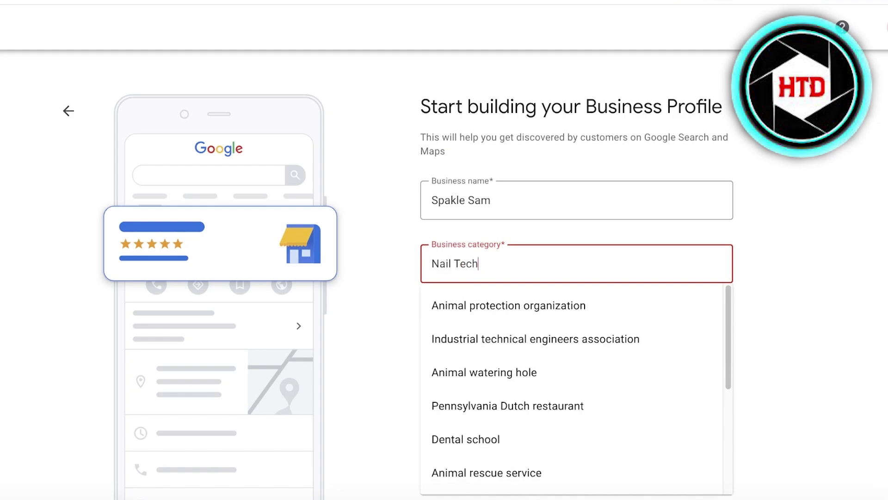
pyautogui.press('BackSpace')
pyautogui.press('BackSpace')
pyautogui.press('BackSpace')
pyautogui.press('BackSpace')
pyautogui.press('BackSpace')
pyautogui.press('BackSpace')
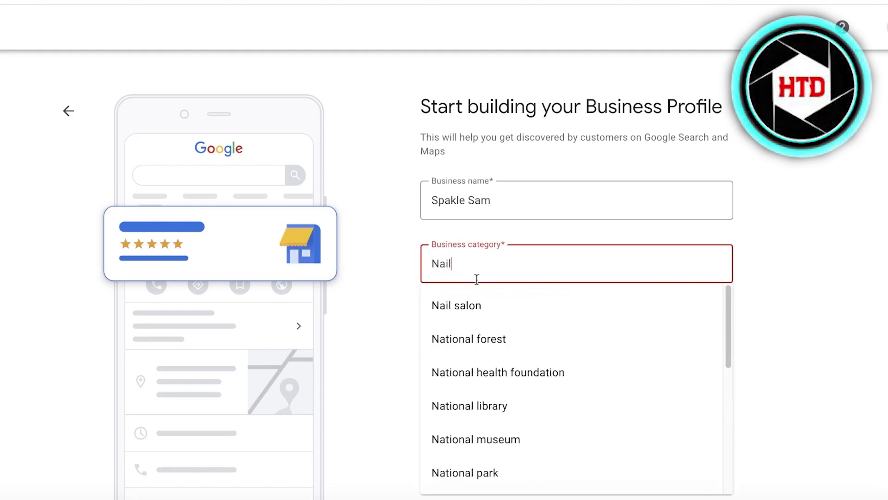
pyautogui.click(462, 313)
pyautogui.click(468, 366)
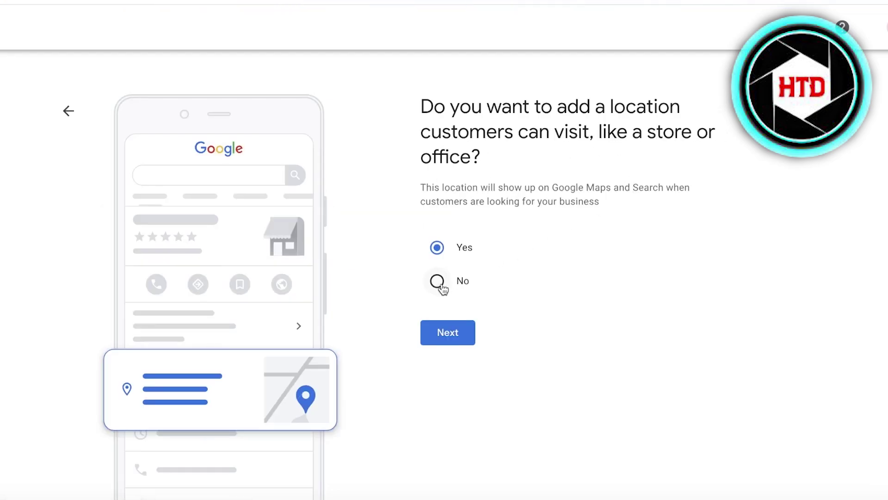
# Answer No to adding a location customers can visit and skip the optional service areas
pyautogui.click(440, 286)
pyautogui.click(452, 329)
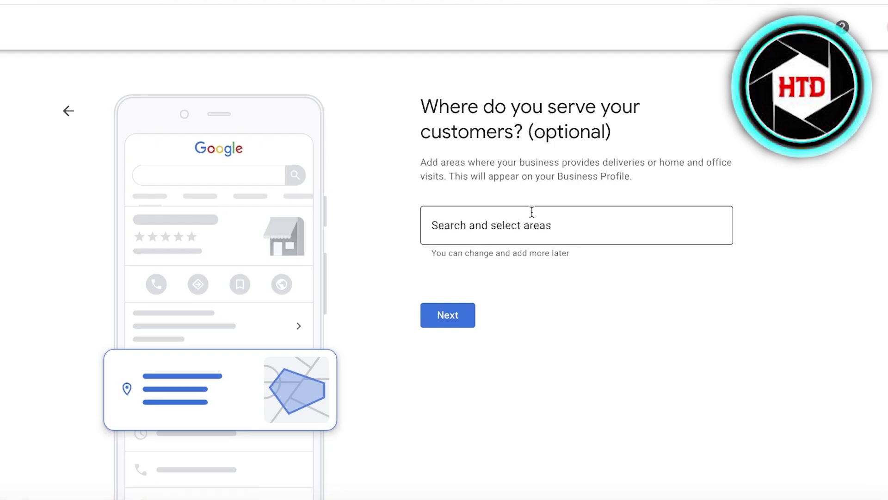
pyautogui.moveTo(509, 99); pyautogui.dragTo(632, 175)
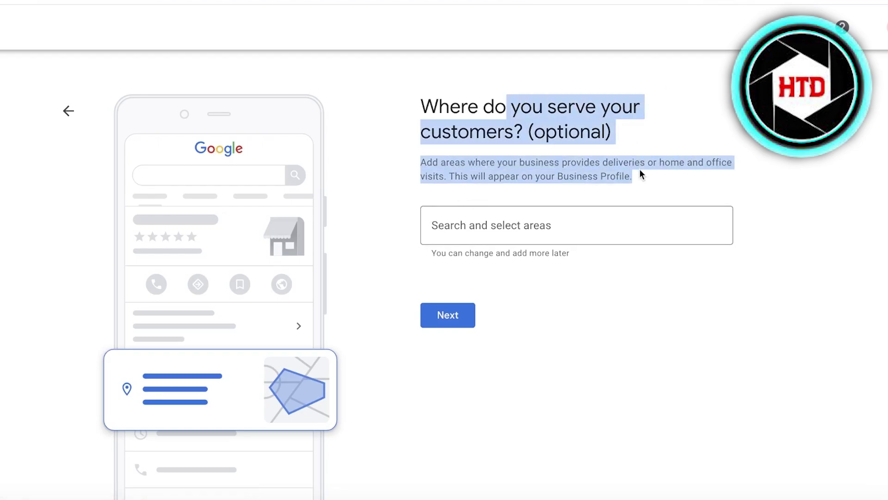
pyautogui.click(630, 172)
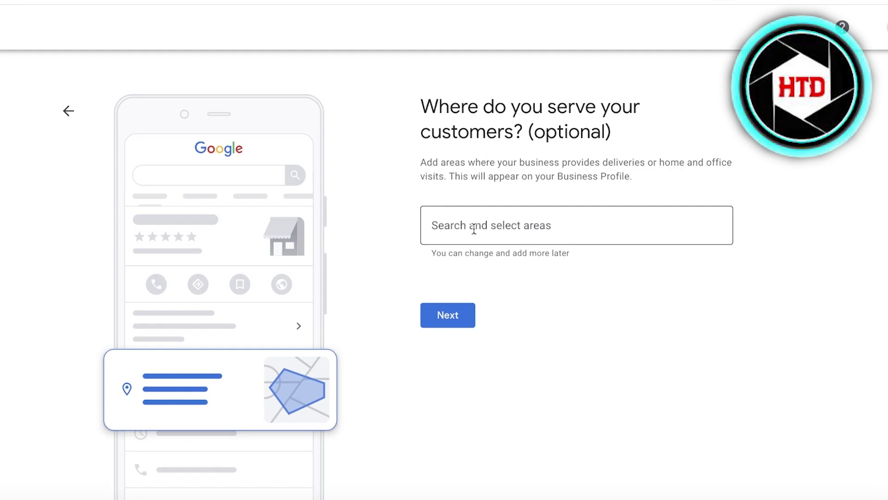
pyautogui.click(450, 328)
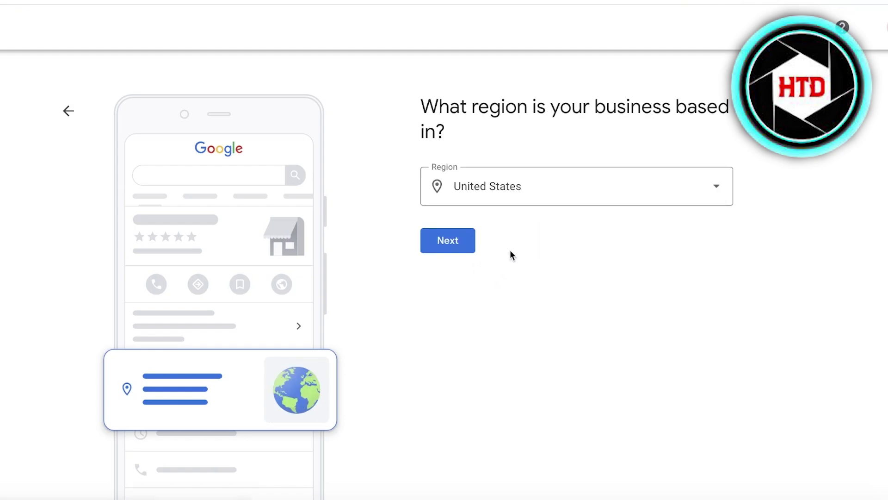
# Set the business region to Canada and continue to the contact details
pyautogui.click(552, 186)
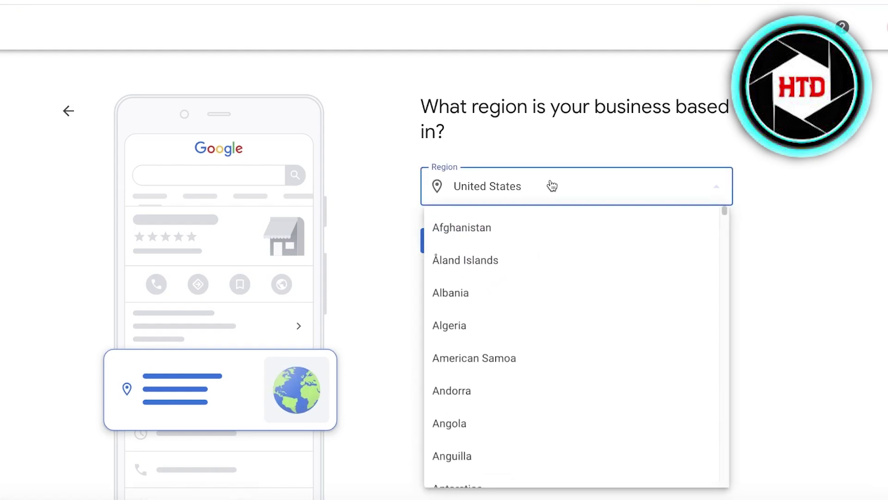
pyautogui.press('c')
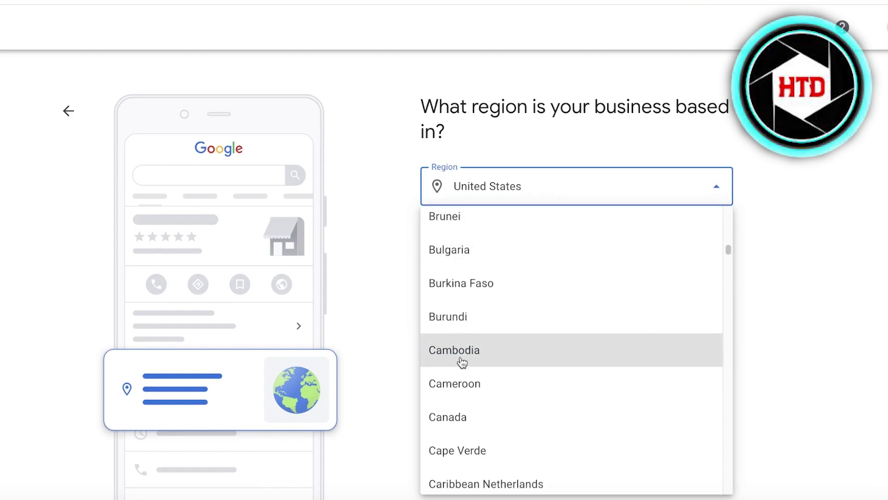
pyautogui.scroll(-1, 480, 431)
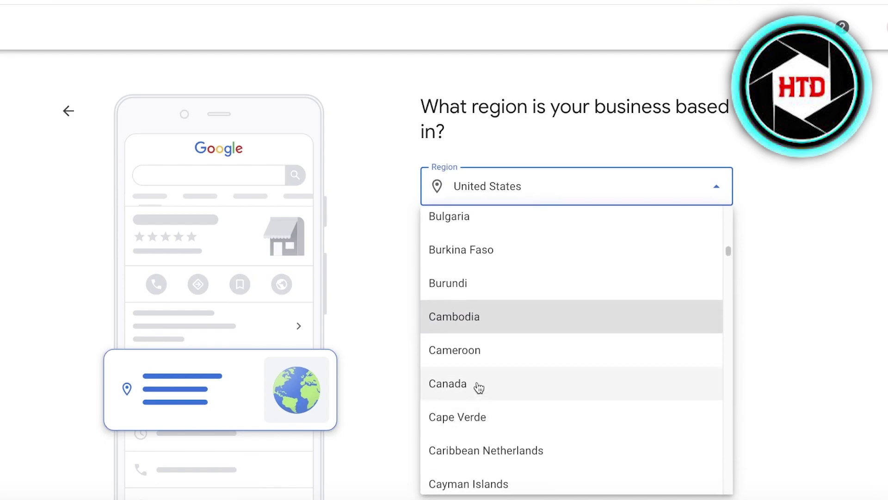
pyautogui.click(479, 385)
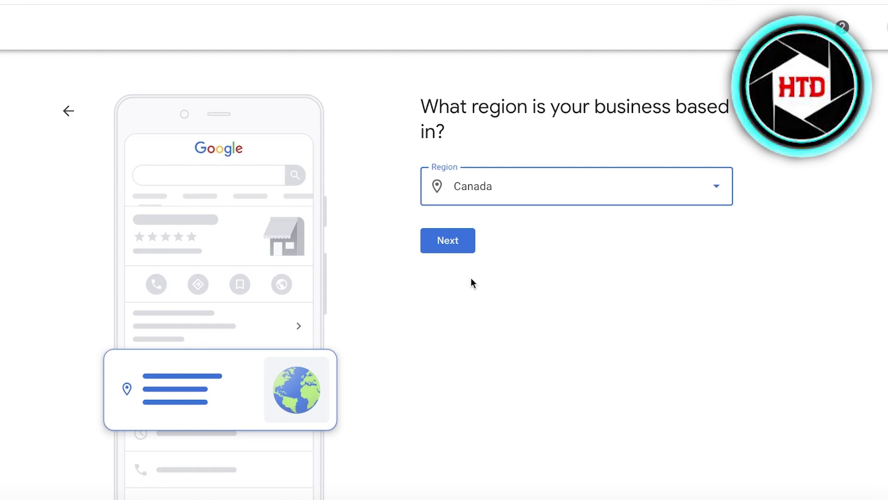
pyautogui.click(451, 248)
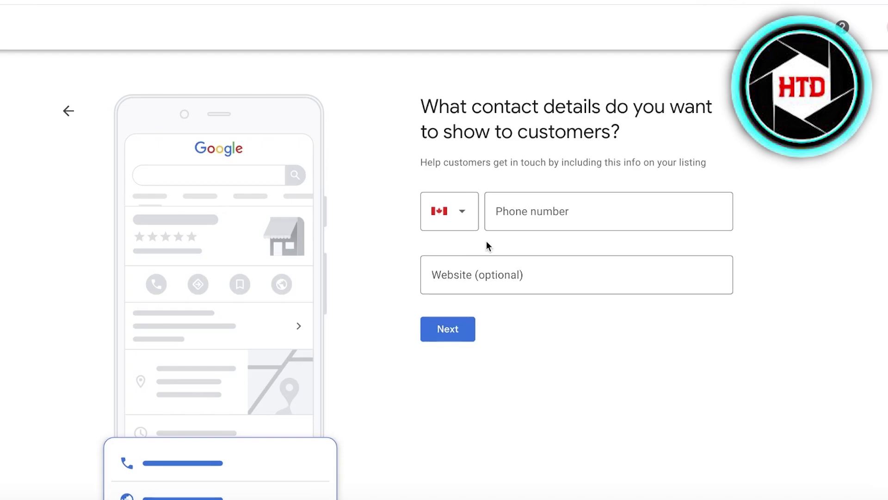
# Try to continue past the contact details with the phone number and website left empty
pyautogui.click(472, 265)
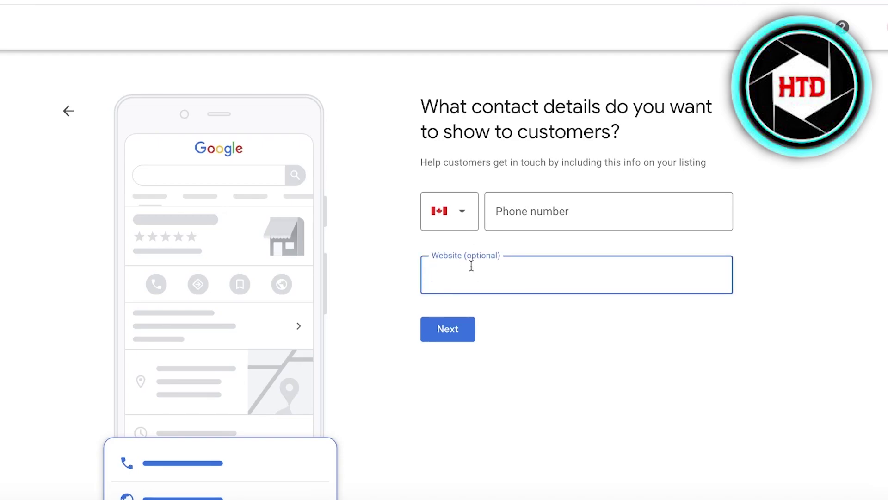
pyautogui.click(530, 212)
pyautogui.click(456, 329)
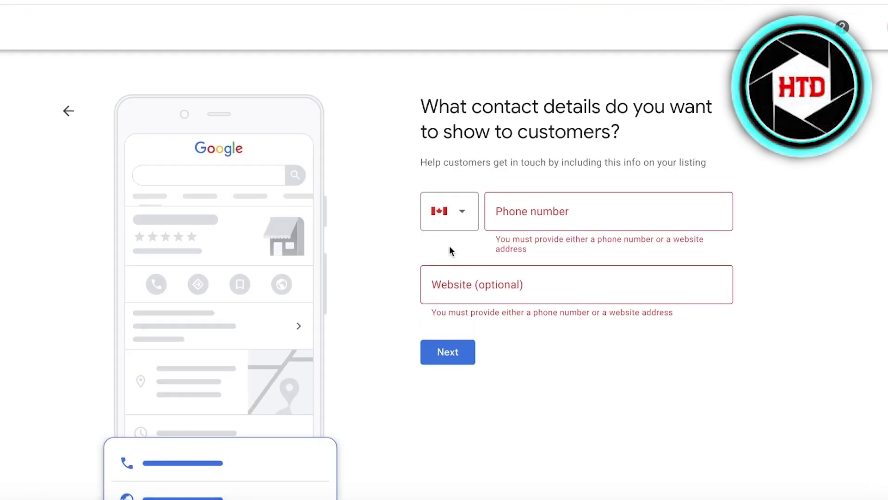
pyautogui.click(451, 289)
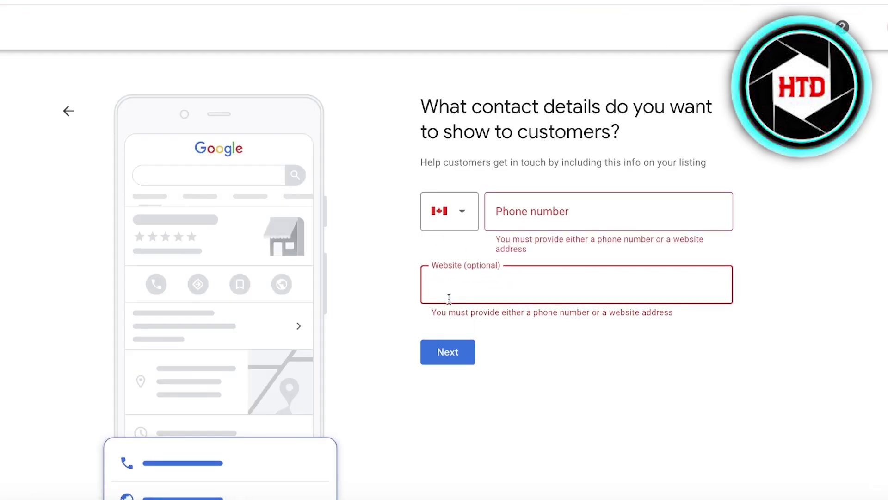
# Search Google for shopify in a new browser tab, open the Shopify site and log in to the existing store's admin
pyautogui.hotkey('ctrl', 't')
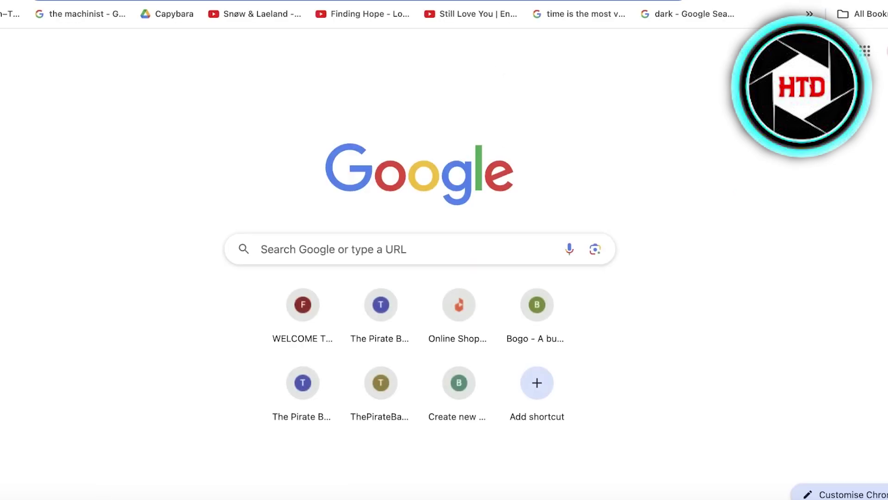
pyautogui.write('shop')
pyautogui.press('Escape')
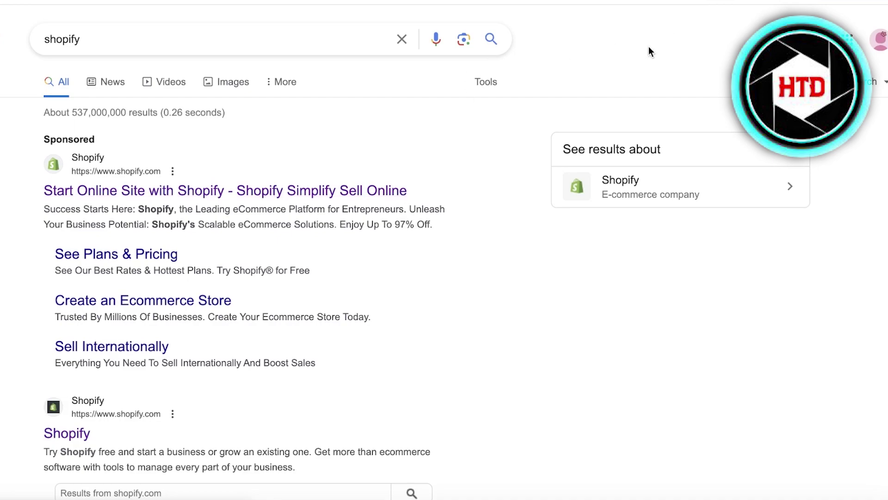
pyautogui.click(463, 284)
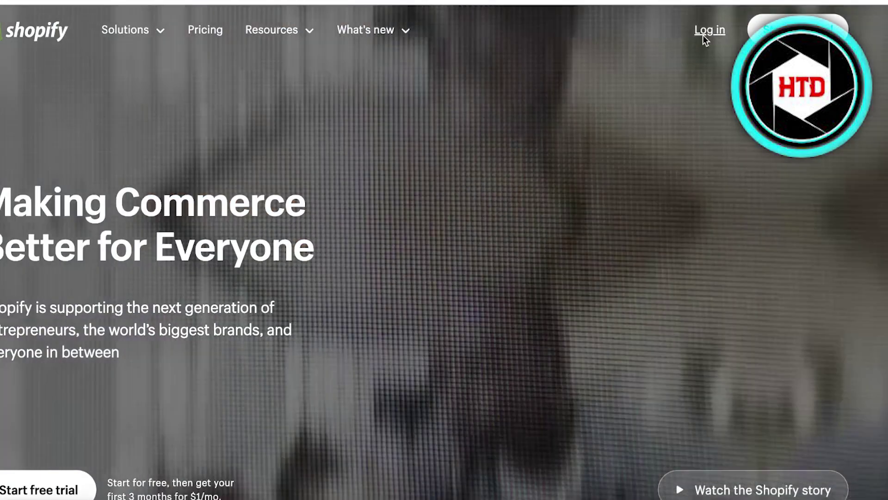
pyautogui.click(706, 30)
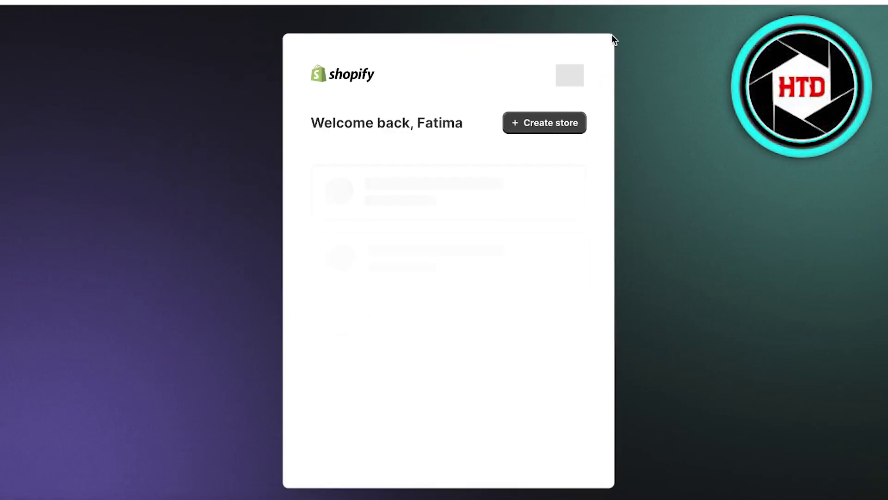
pyautogui.click(480, 184)
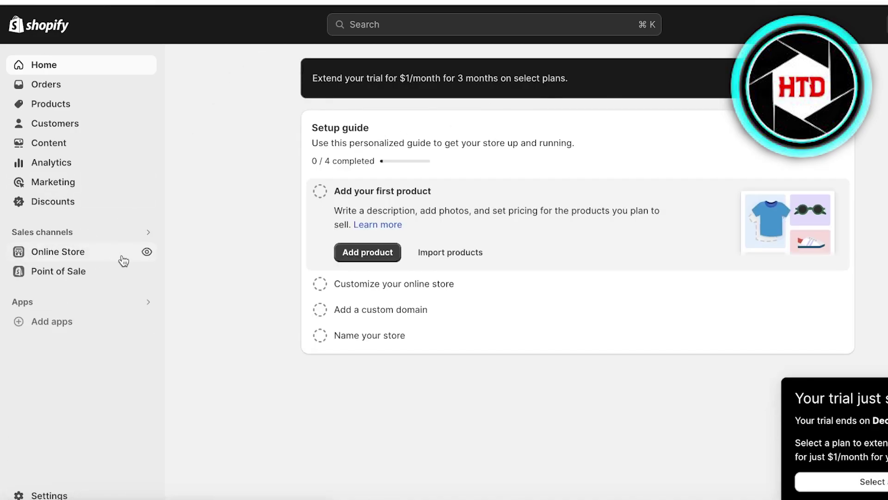
# Open the live view of the Shopify online store and copy its web address
pyautogui.click(147, 253)
pyautogui.rightClick(514, 1)
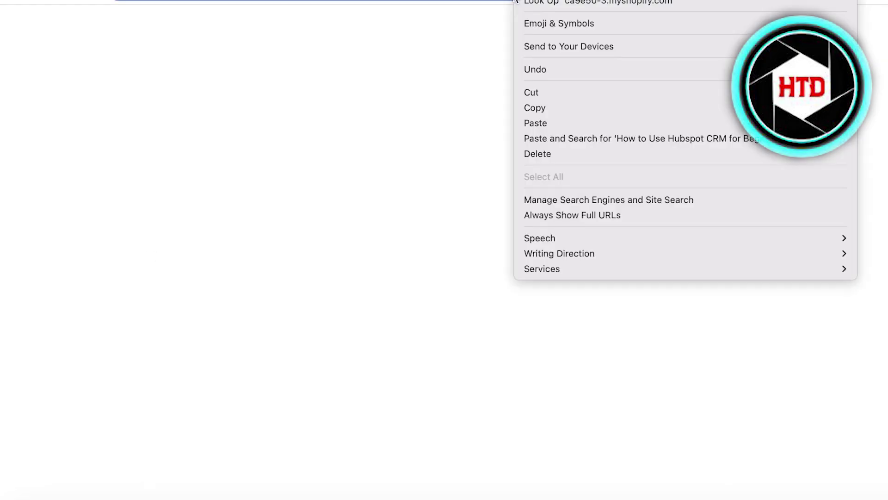
pyautogui.click(533, 106)
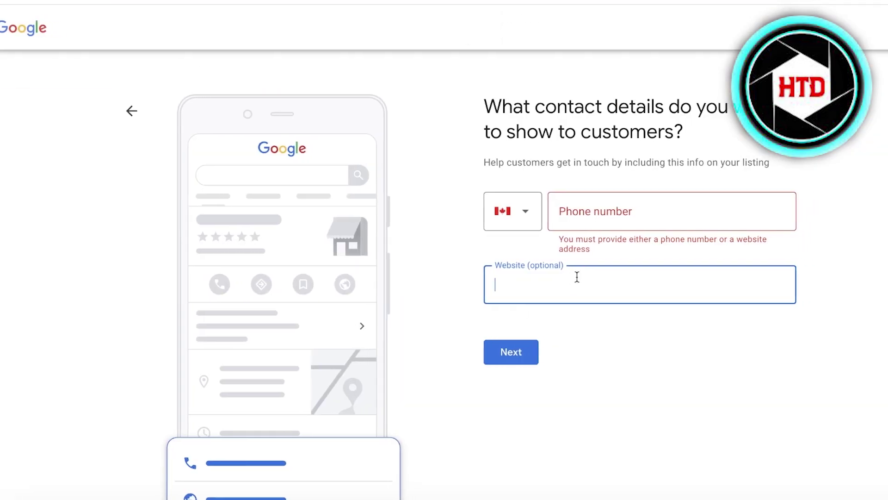
# Paste the copied store address as the business website in the Google Business Profile form and continue to verification
pyautogui.rightClick(577, 277)
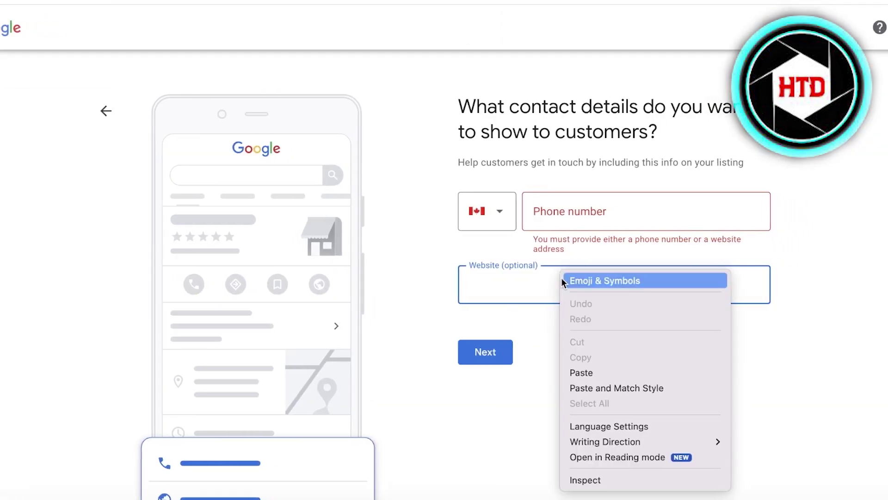
pyautogui.click(611, 370)
pyautogui.click(506, 361)
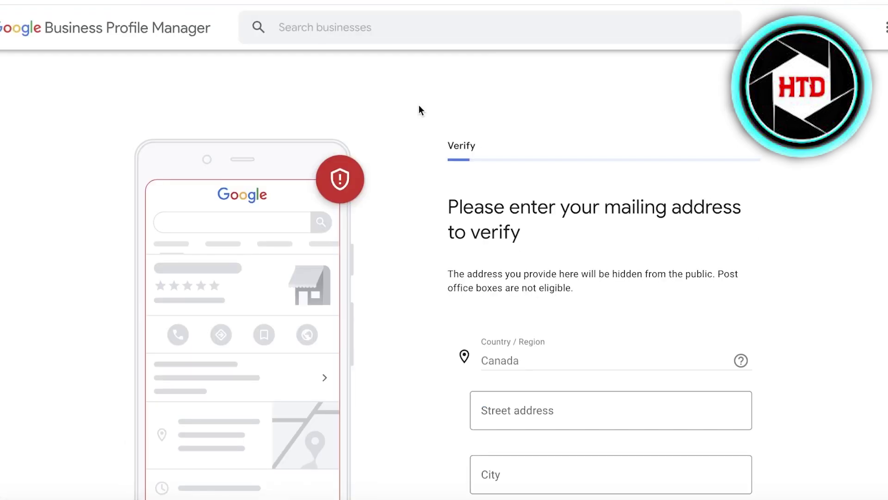
# Look over the mailing address form and postpone the business verification
pyautogui.scroll(-4, 419, 106)
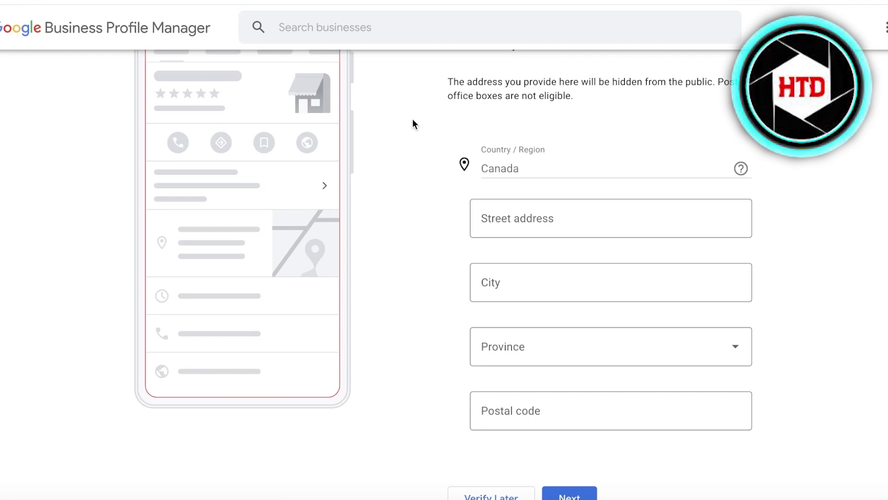
pyautogui.scroll(3, 618, 107)
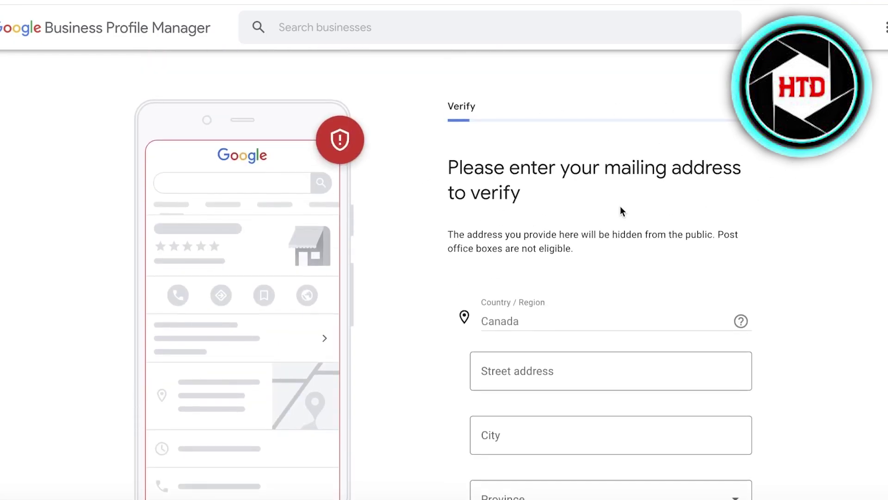
pyautogui.scroll(-3, 620, 207)
pyautogui.scroll(3, 621, 199)
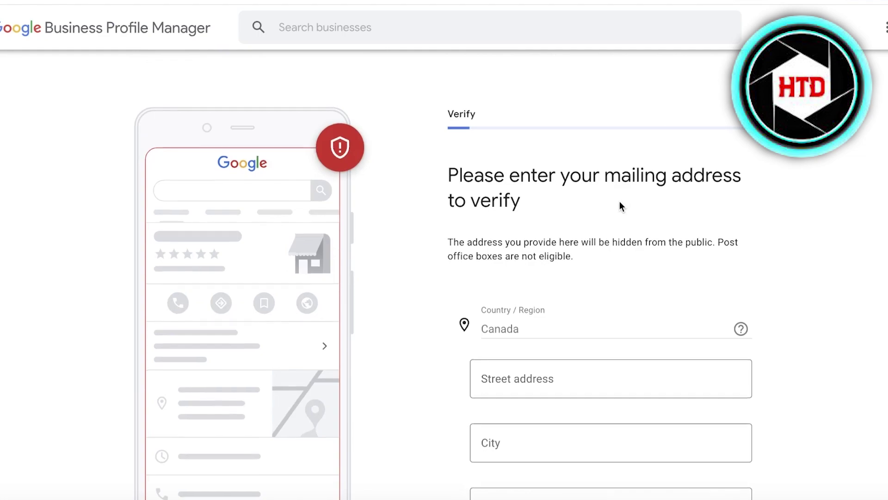
pyautogui.scroll(-2, 620, 201)
pyautogui.scroll(-2, 620, 201)
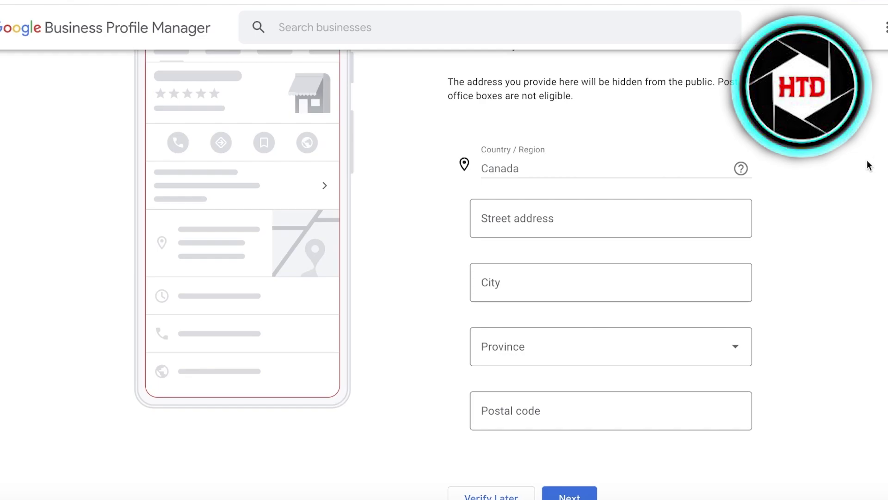
pyautogui.click(509, 494)
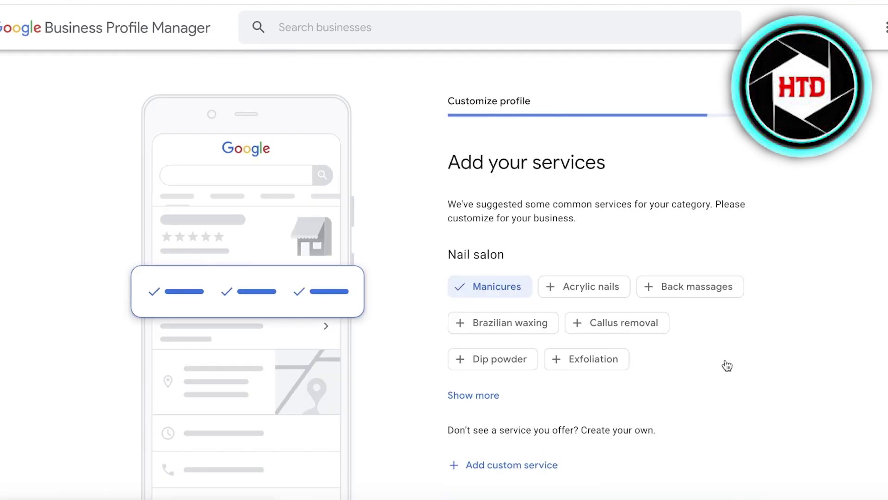
# Add the services Nail repair, Nail painting, Nail extensions, Nail cut & filing, Nail decals, Nail designs, Nail polish changes, Polish removal and Stiletto nails
pyautogui.scroll(-2, 634, 290)
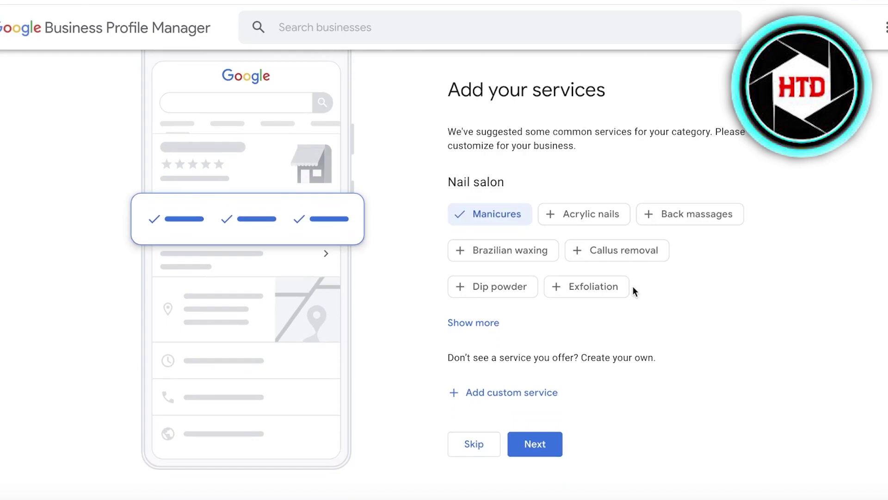
pyautogui.scroll(2, 472, 300)
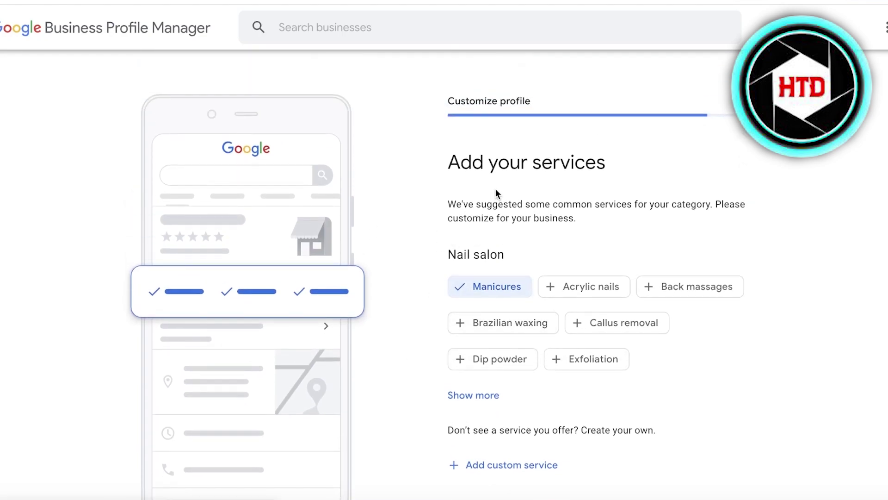
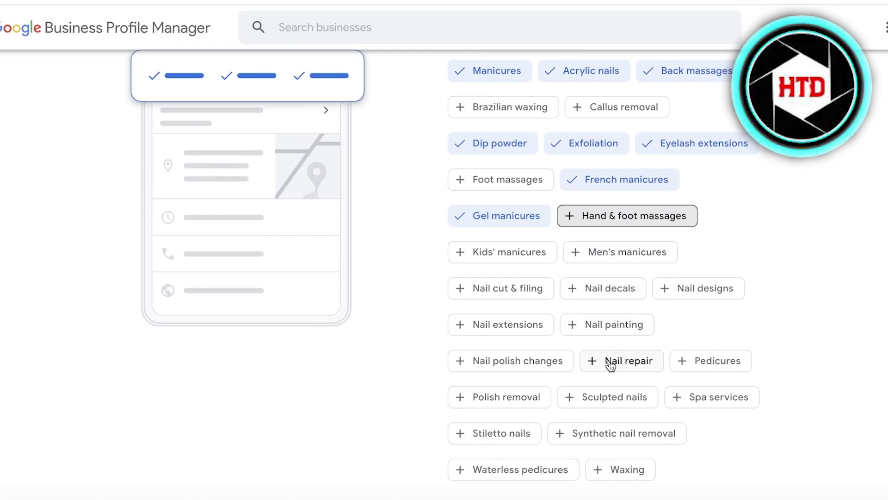
pyautogui.click(609, 332)
pyautogui.click(495, 334)
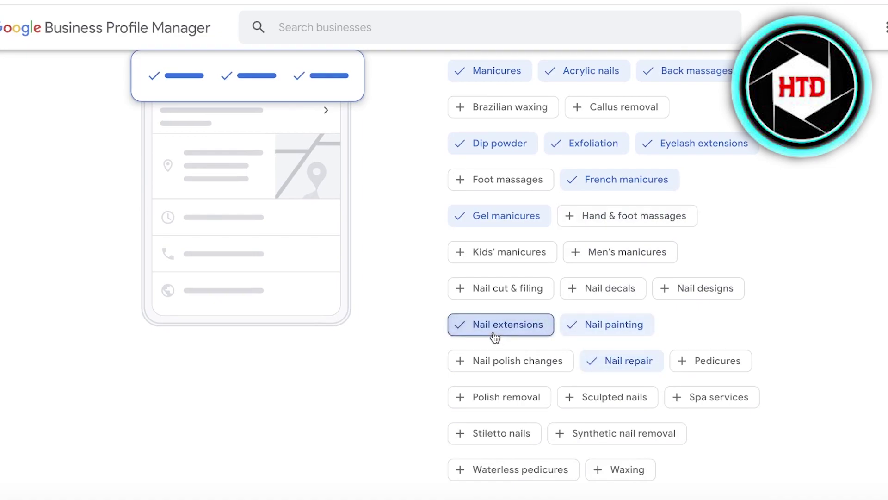
pyautogui.click(501, 296)
pyautogui.click(611, 290)
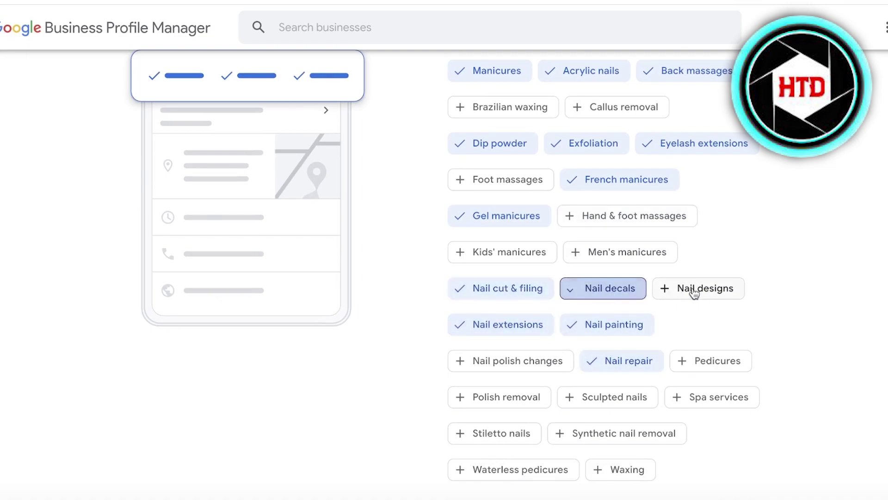
pyautogui.click(692, 289)
pyautogui.click(463, 361)
pyautogui.scroll(-3, 540, 274)
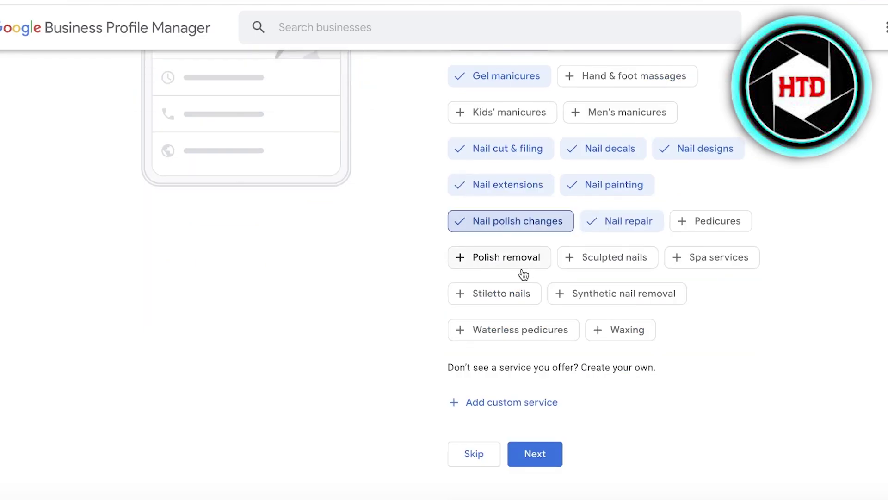
pyautogui.click(521, 264)
pyautogui.click(516, 301)
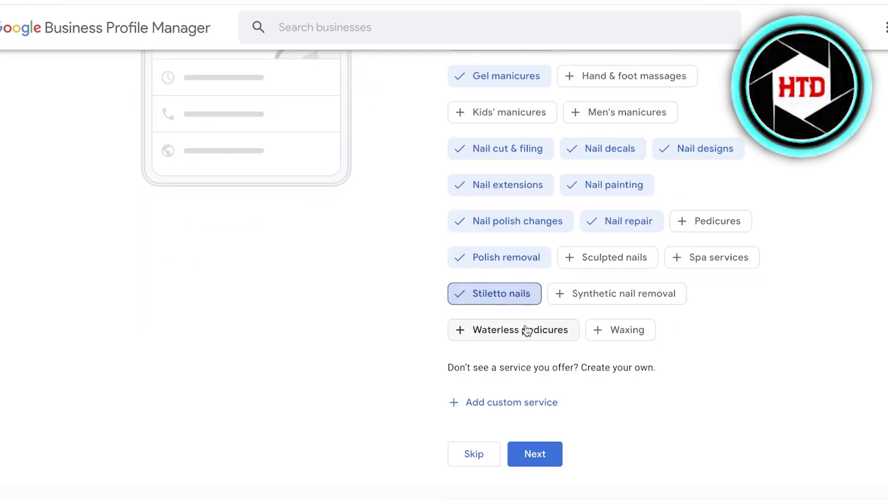
# Add a custom service named 3d Nail Art and continue to the business hours
pyautogui.click(482, 402)
pyautogui.scroll(-2, 486, 403)
pyautogui.scroll(4, 817, 287)
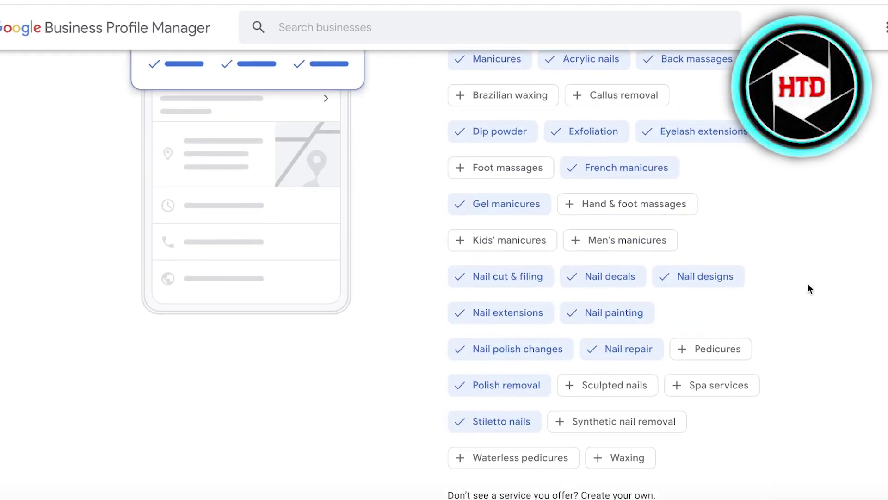
pyautogui.scroll(4, 657, 234)
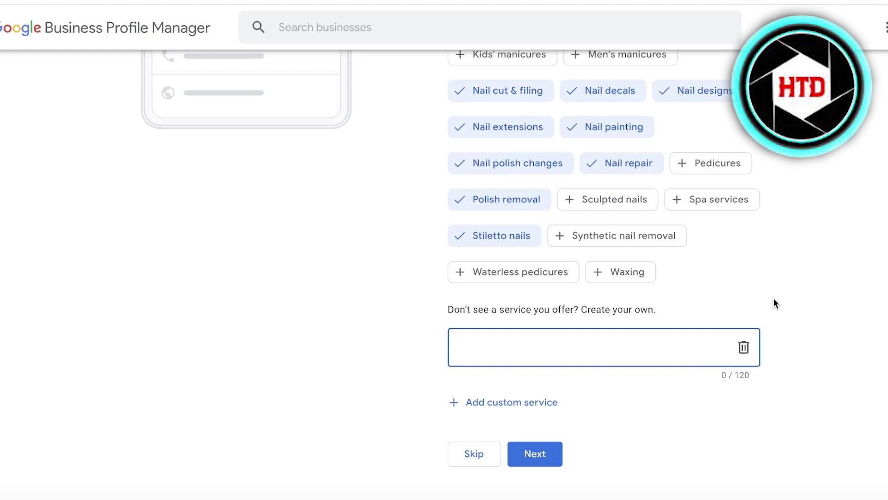
pyautogui.write('3d Nail Art')
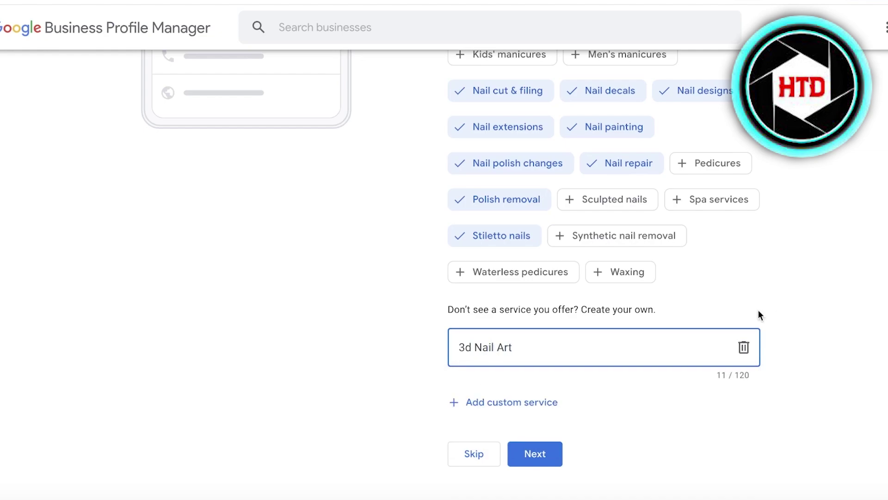
pyautogui.click(551, 402)
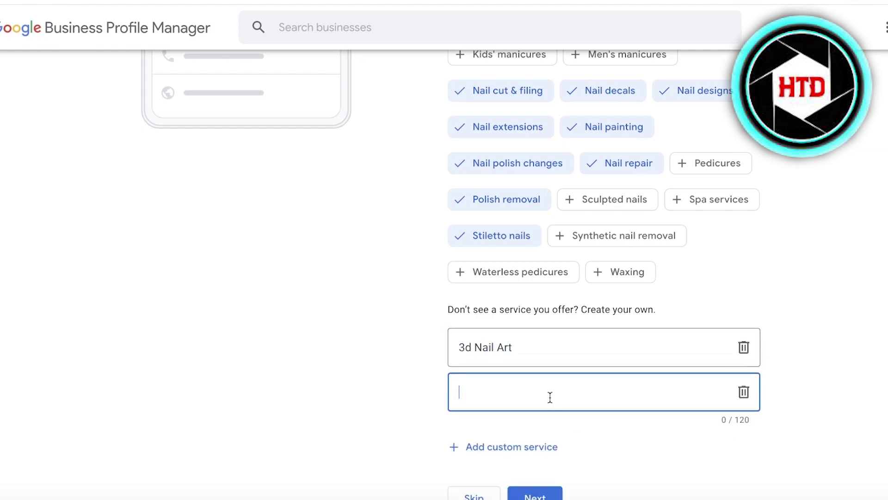
pyautogui.click(603, 338)
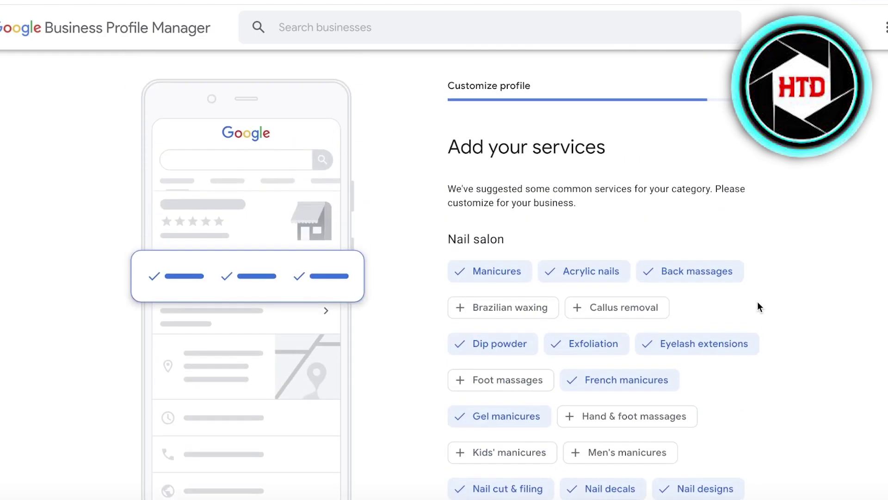
pyautogui.click(534, 455)
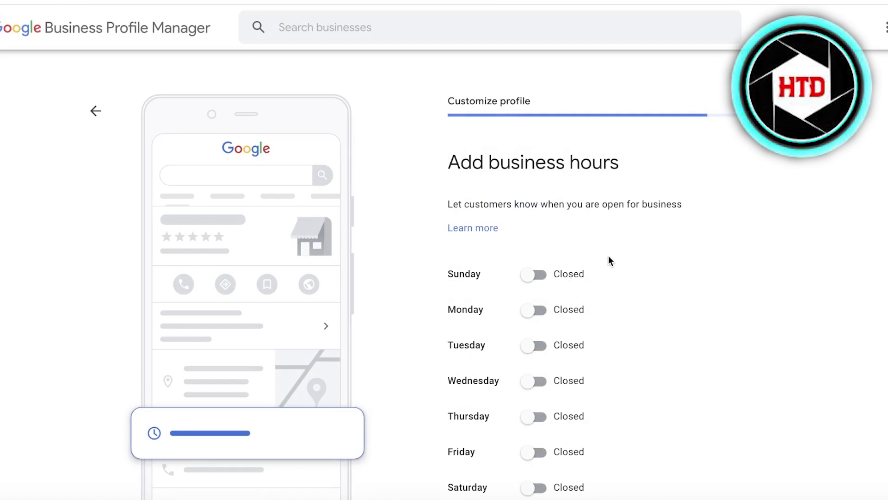
# Mark Sunday and Saturday as open and set both days to 24 hours
pyautogui.scroll(-1, 593, 273)
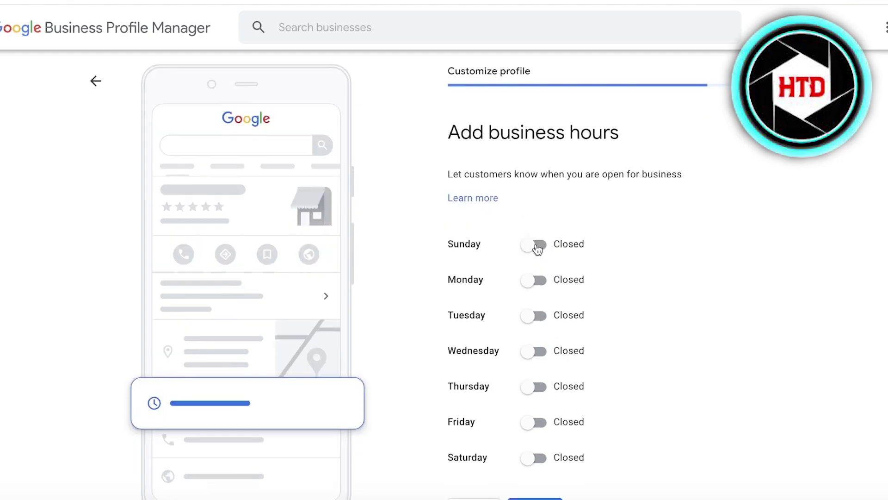
pyautogui.click(534, 245)
pyautogui.click(536, 479)
pyautogui.scroll(-2, 546, 465)
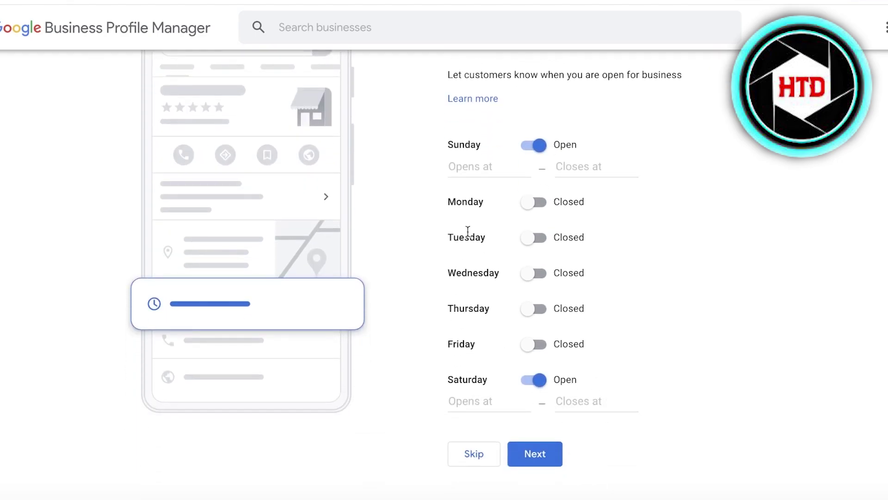
pyautogui.click(470, 169)
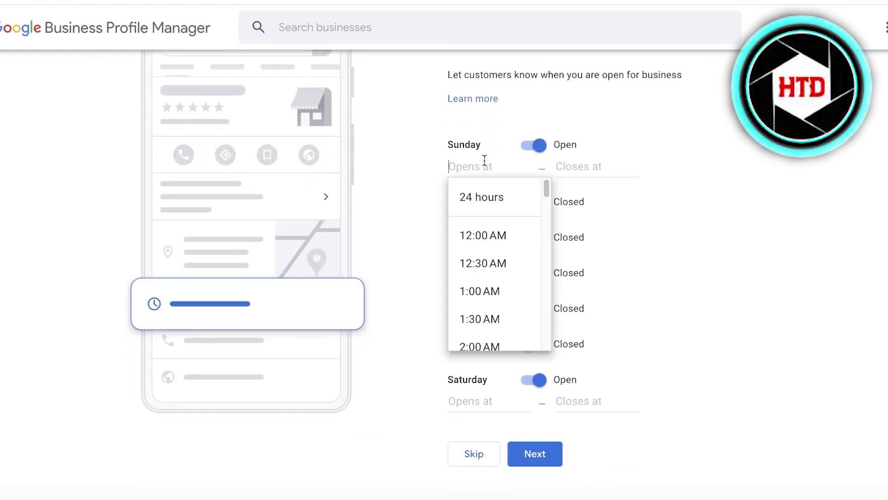
pyautogui.click(498, 206)
pyautogui.click(470, 399)
pyautogui.click(479, 430)
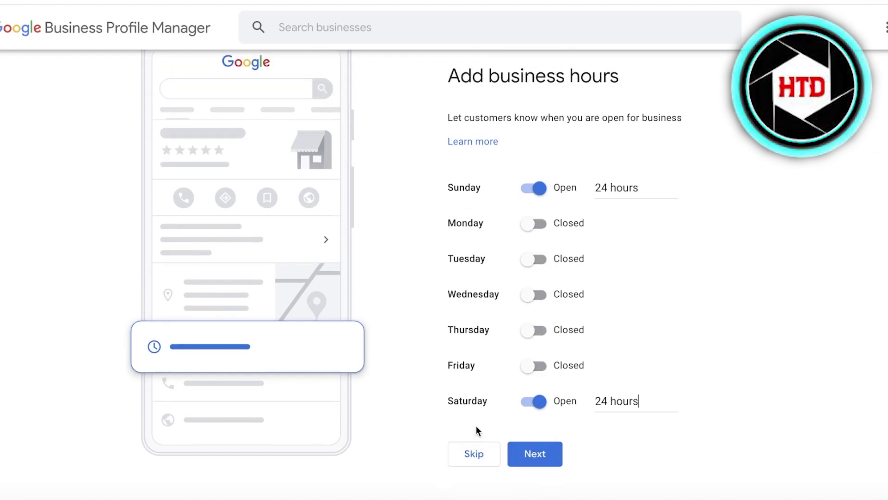
# Change Sunday's business hours to open at 8:00 AM and close at 4:00 PM
pyautogui.click(626, 183)
pyautogui.scroll(-12, 623, 271)
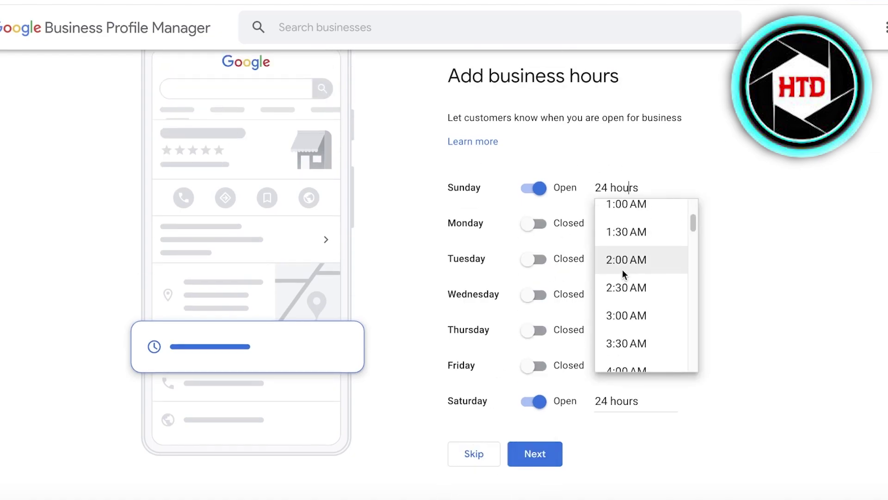
pyautogui.scroll(3, 625, 272)
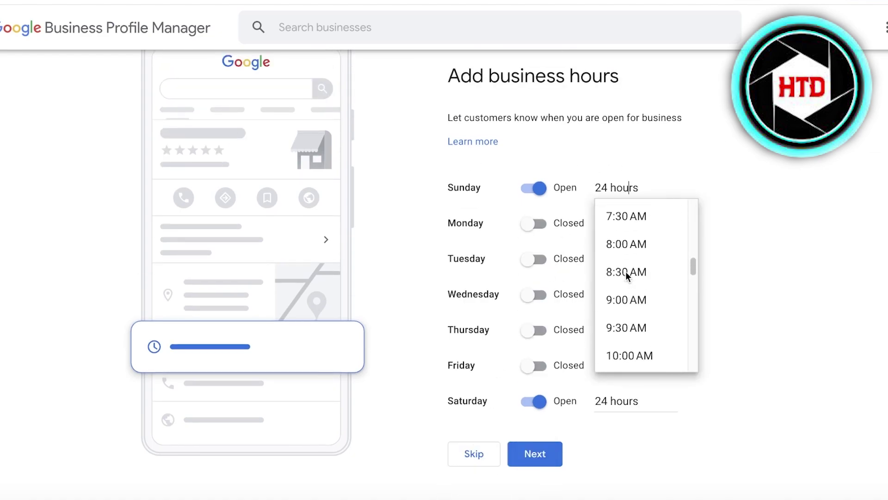
pyautogui.click(623, 247)
pyautogui.click(619, 213)
pyautogui.scroll(-3, 599, 301)
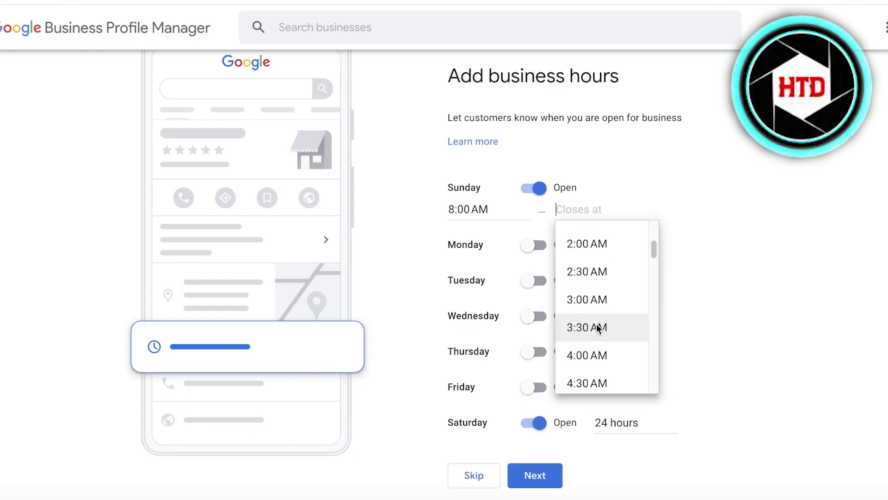
pyautogui.scroll(-20, 597, 282)
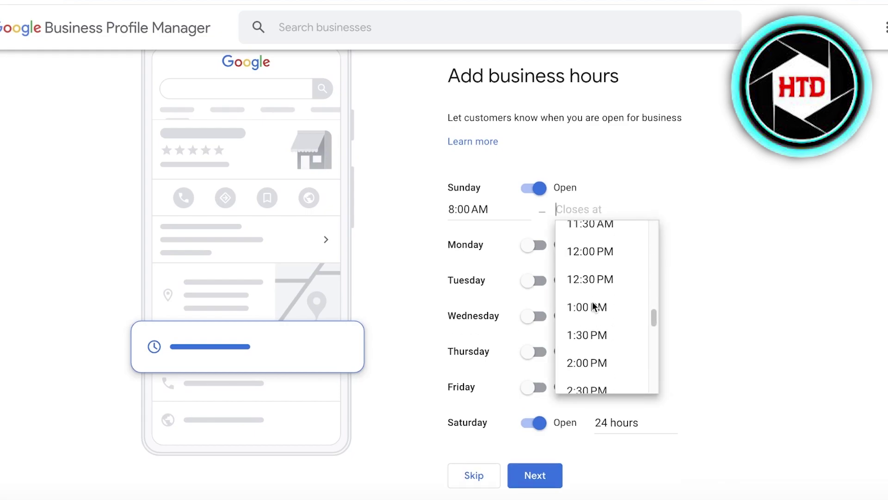
pyautogui.scroll(3, 591, 275)
pyautogui.scroll(1, 590, 273)
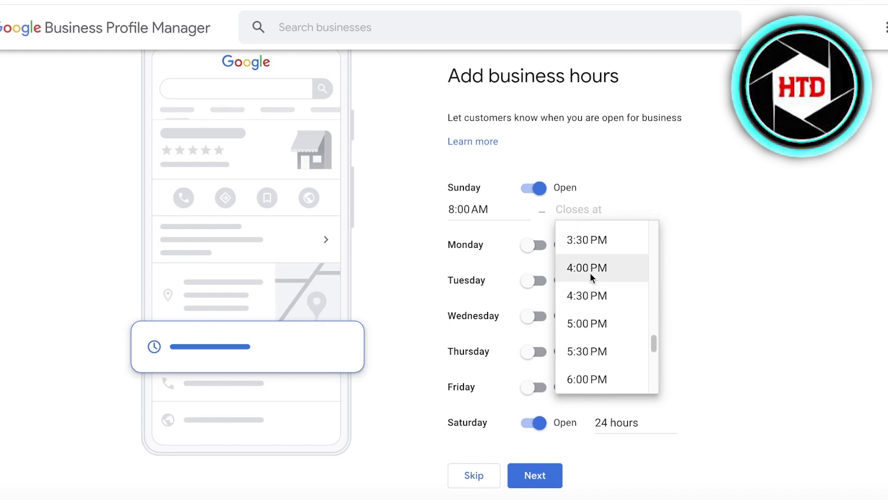
pyautogui.click(590, 273)
# Add a second Sunday time slot from 9:00 PM to 11:30 PM and continue to the messaging settings
pyautogui.click(709, 209)
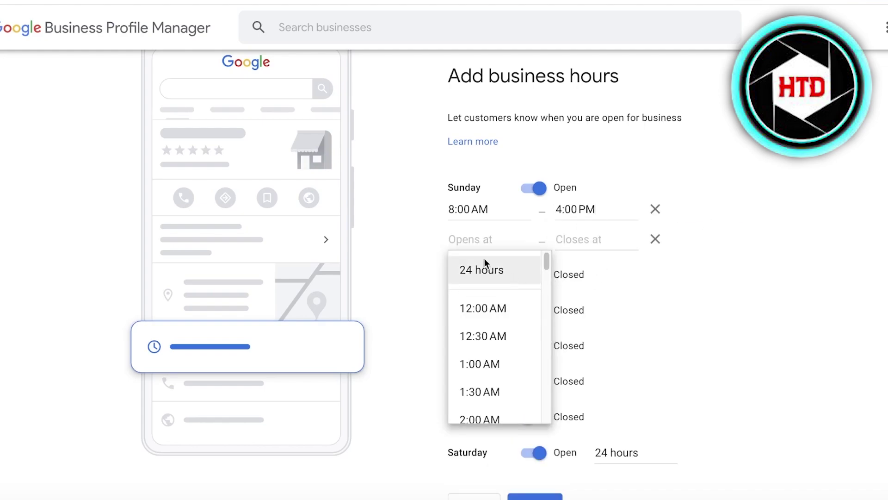
pyautogui.scroll(-1, 533, 242)
pyautogui.scroll(-20, 512, 320)
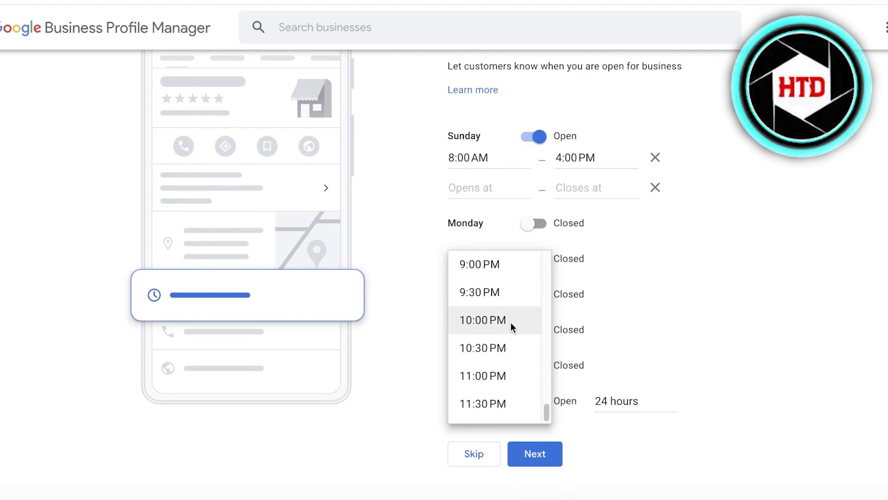
pyautogui.click(493, 273)
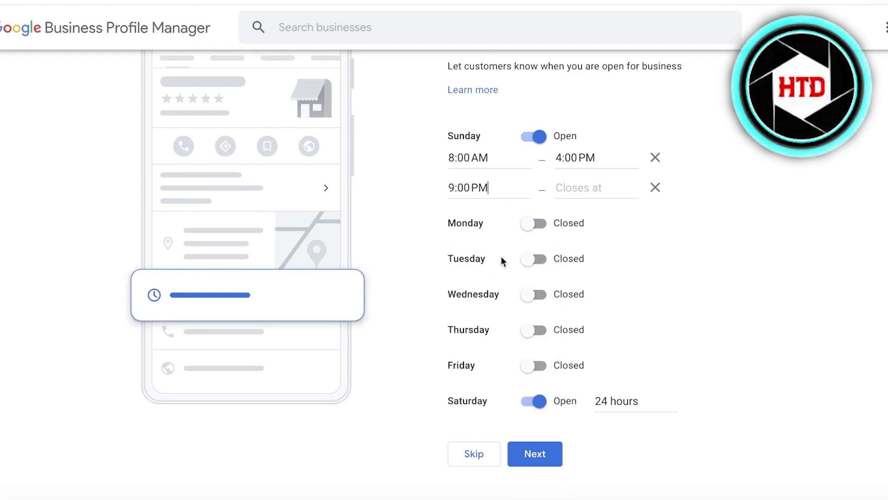
pyautogui.click(604, 186)
pyautogui.scroll(-20, 590, 315)
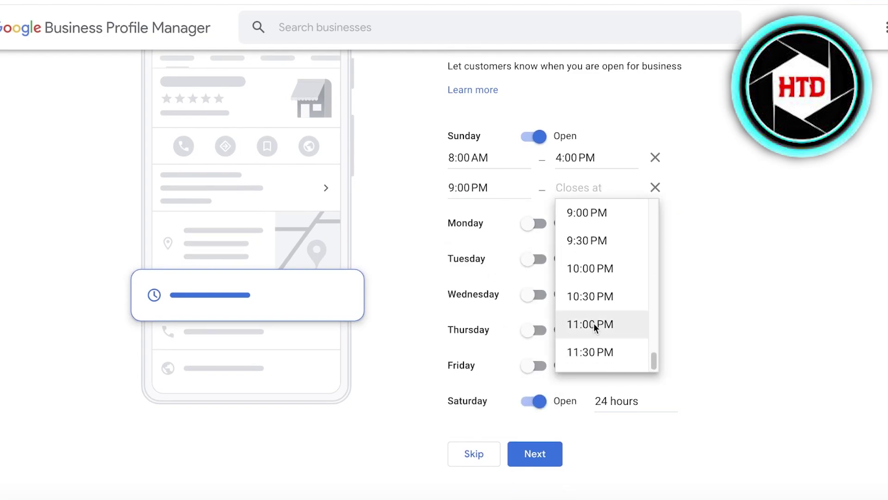
pyautogui.click(596, 352)
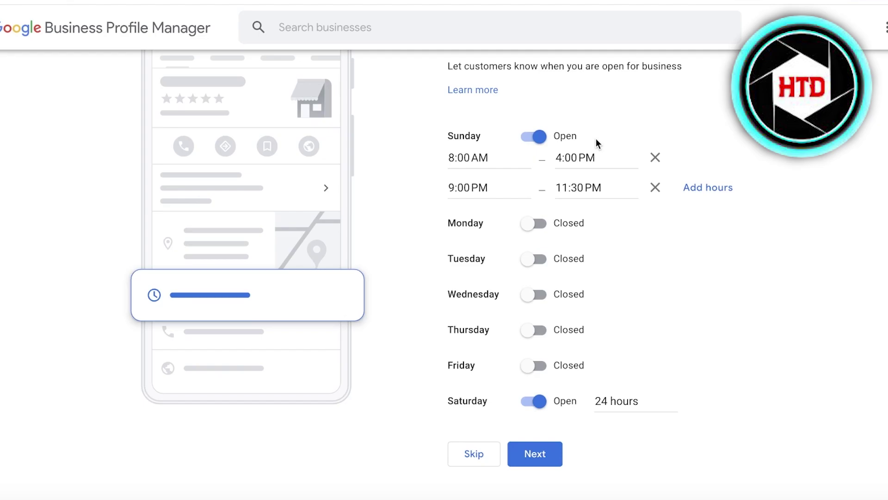
pyautogui.scroll(3, 596, 138)
pyautogui.scroll(-3, 506, 456)
pyautogui.click(521, 461)
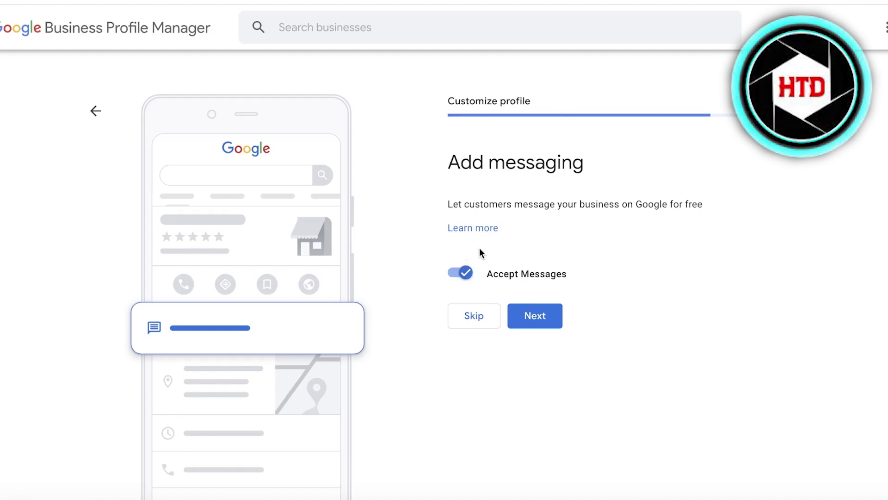
# Keep Accept Messages turned on and continue to the business description
pyautogui.click(466, 273)
pyautogui.click(465, 273)
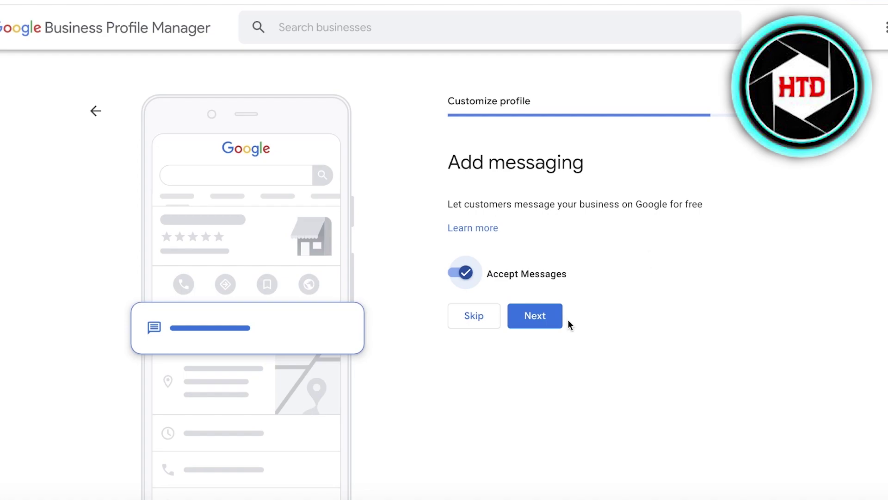
pyautogui.click(549, 324)
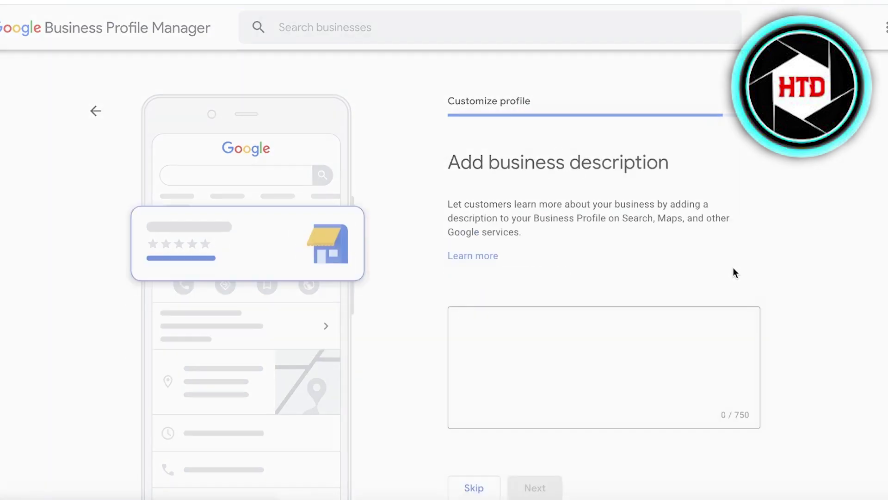
# Write a business description presenting an affordable nail technician by first name who provides nail art, nail paint and acrylic nails, and continue to the photos
pyautogui.click(650, 312)
pyautogui.scroll(-2, 646, 343)
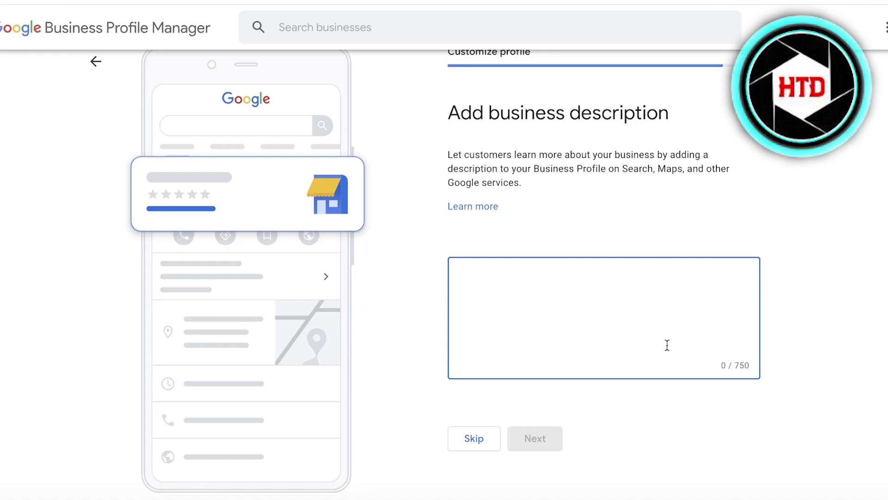
pyautogui.write('Affordable Nail Technician.')
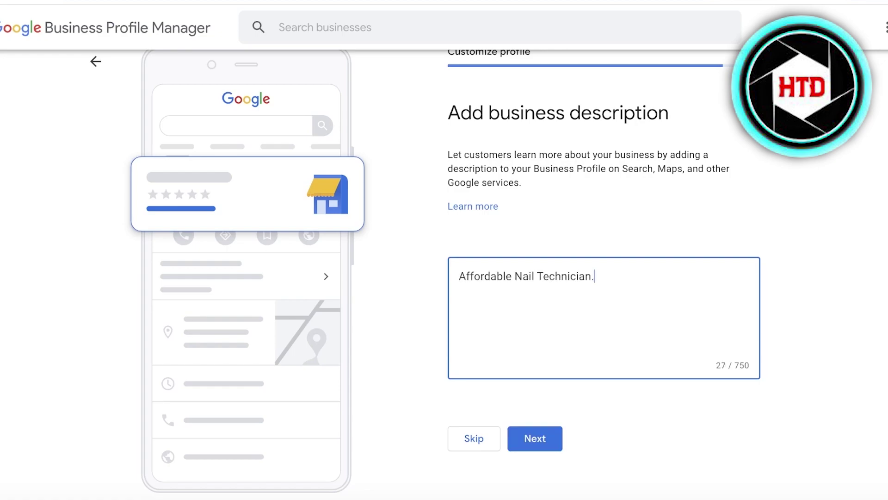
pyautogui.write(', professional nail se')
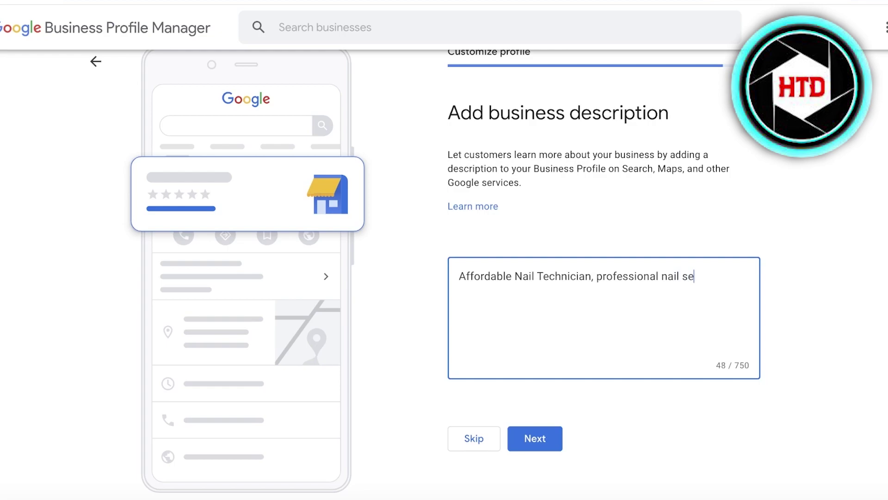
pyautogui.write('rvices by me Jane.')
pyautogui.press('BackSpace')
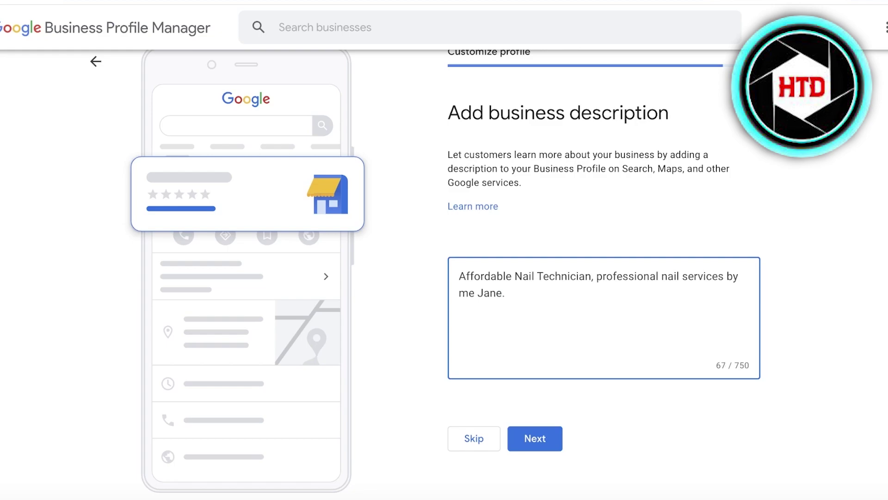
pyautogui.write('Nail art, nail paint, acrylic nails all are proiv')
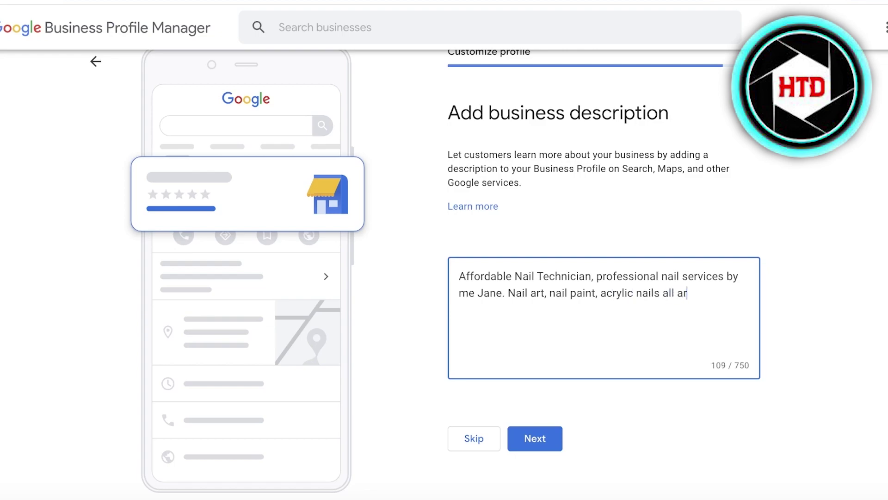
pyautogui.press('BackSpace')
pyautogui.press('BackSpace')
pyautogui.write('vided.')
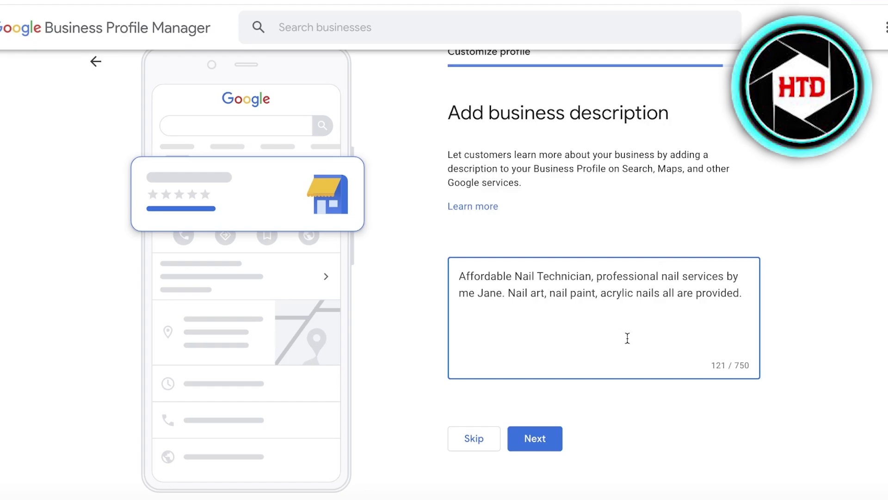
pyautogui.click(560, 446)
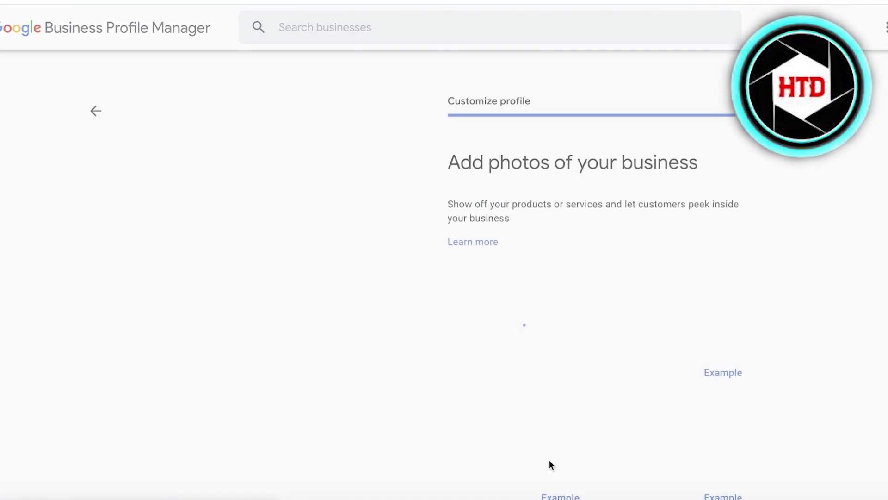
# Upload a first business photo from the Downloads folder
pyautogui.scroll(-3, 543, 150)
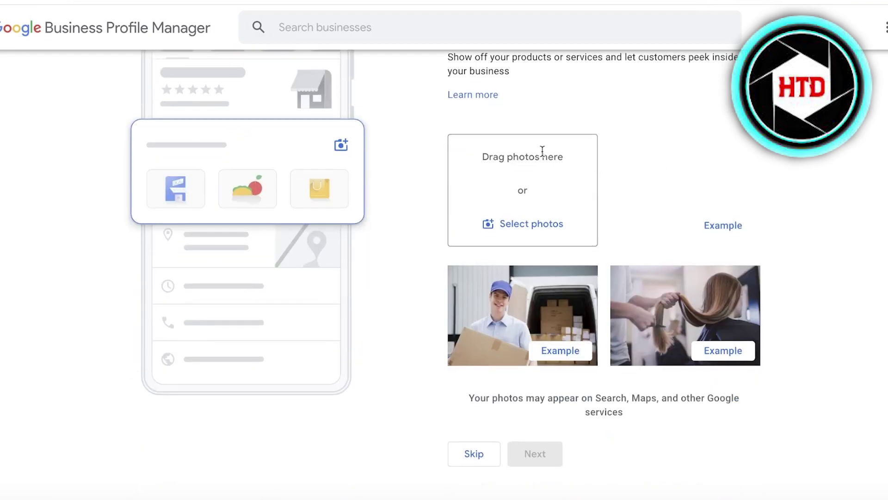
pyautogui.click(511, 224)
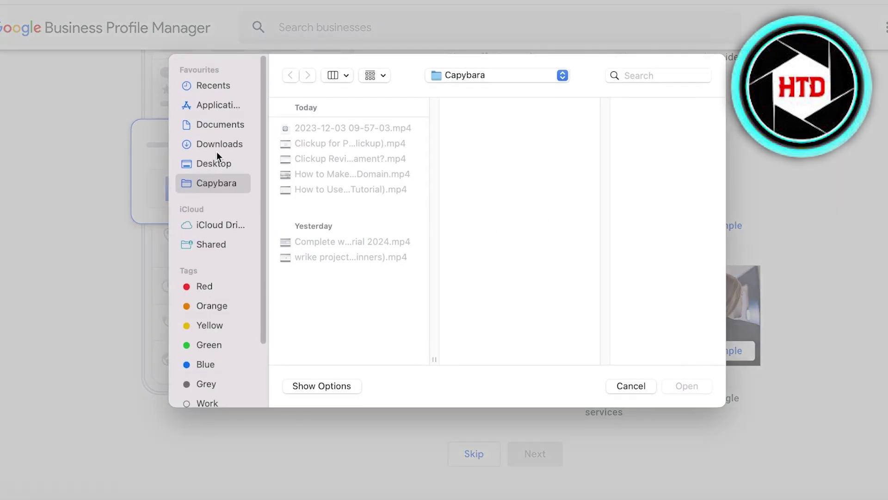
pyautogui.click(218, 144)
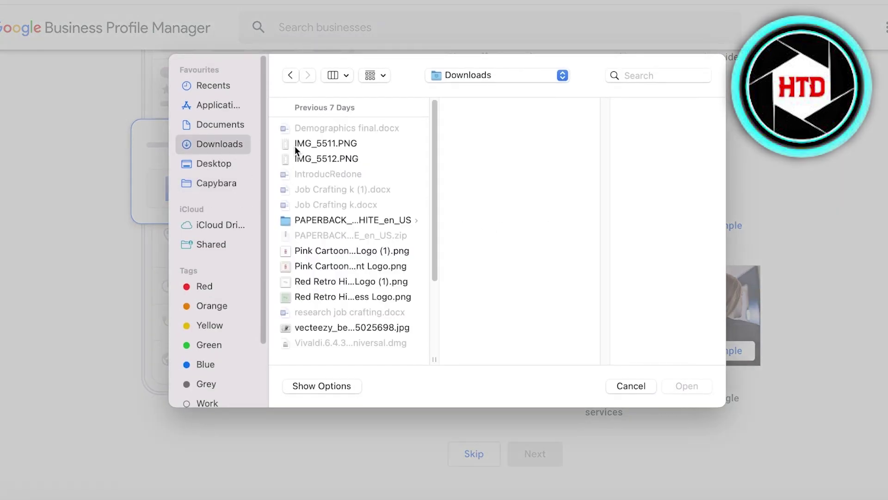
pyautogui.click(296, 146)
pyautogui.scroll(-5, 305, 194)
pyautogui.click(317, 187)
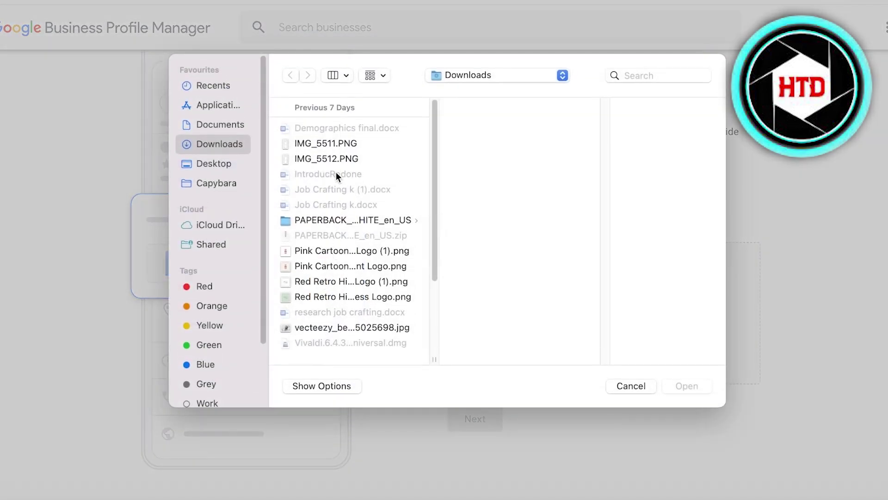
# Add Red Retro Hippie y2k Minimalist Curved Text Fashion Business Logo (1).png as a second business photo and continue
pyautogui.scroll(-5, 336, 174)
pyautogui.click(333, 143)
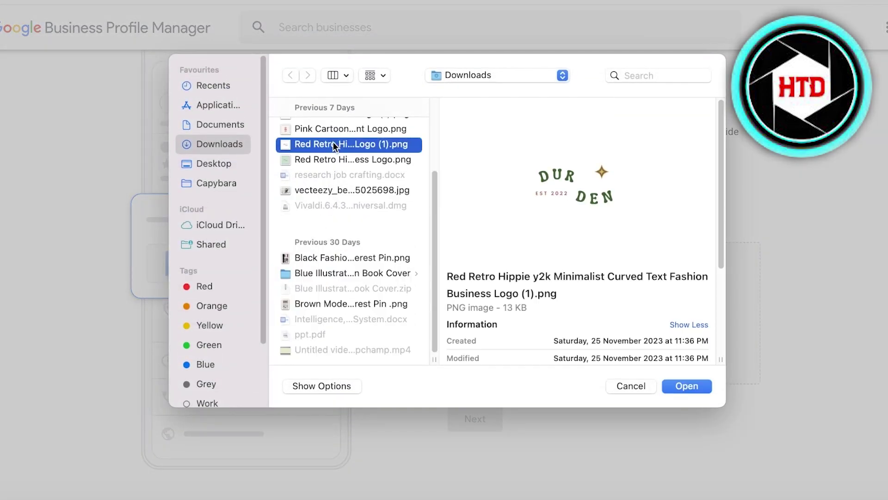
pyautogui.click(336, 131)
pyautogui.click(342, 145)
pyautogui.click(687, 386)
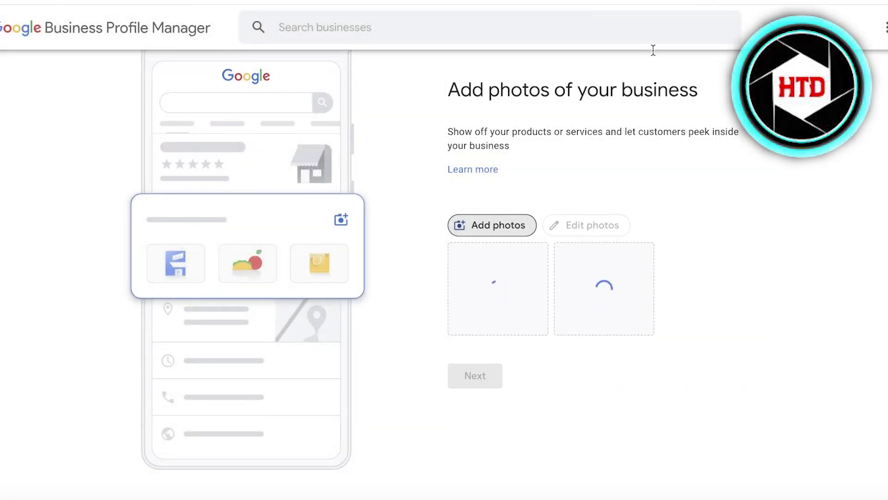
pyautogui.click(479, 384)
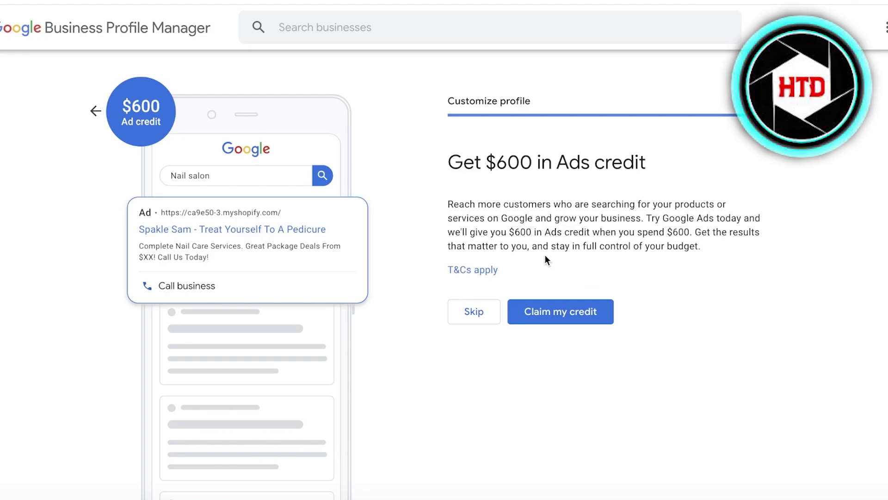
# Skip the $600 Ads credit offer, then finish the profile setup and look over the business overview
pyautogui.click(477, 313)
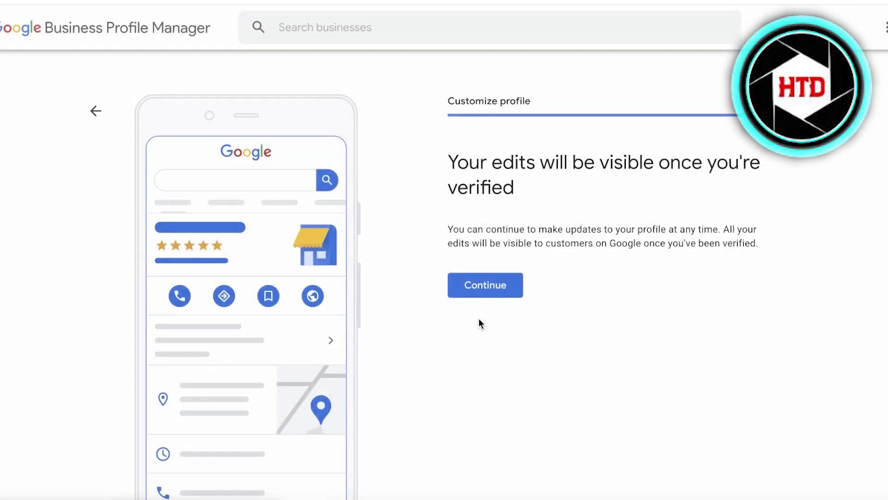
pyautogui.click(481, 296)
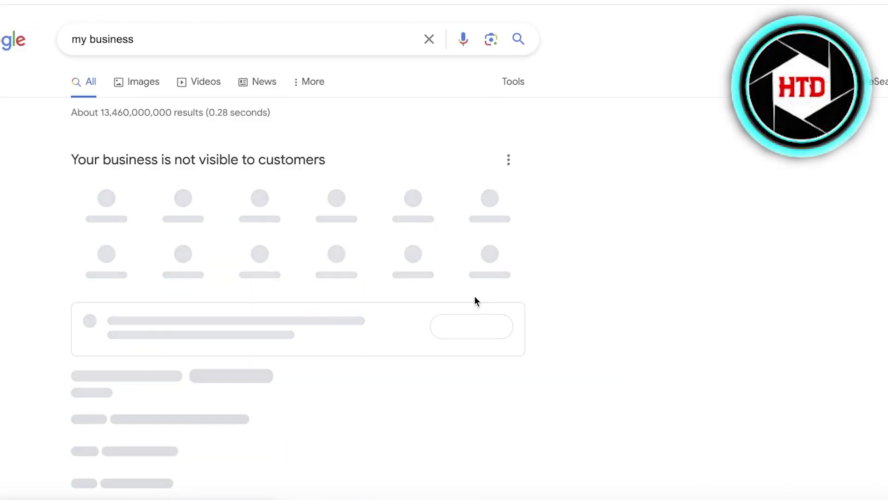
pyautogui.scroll(-3, 567, 159)
pyautogui.scroll(3, 568, 160)
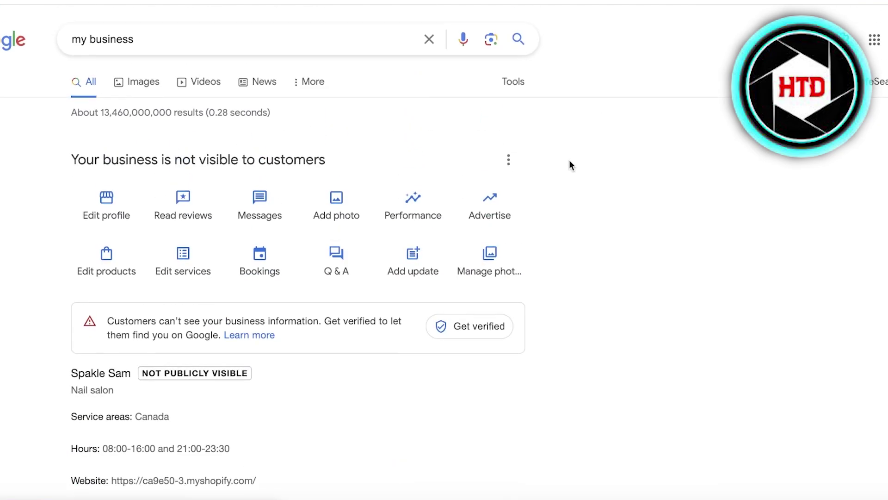
pyautogui.scroll(-3, 575, 167)
pyautogui.scroll(3, 577, 168)
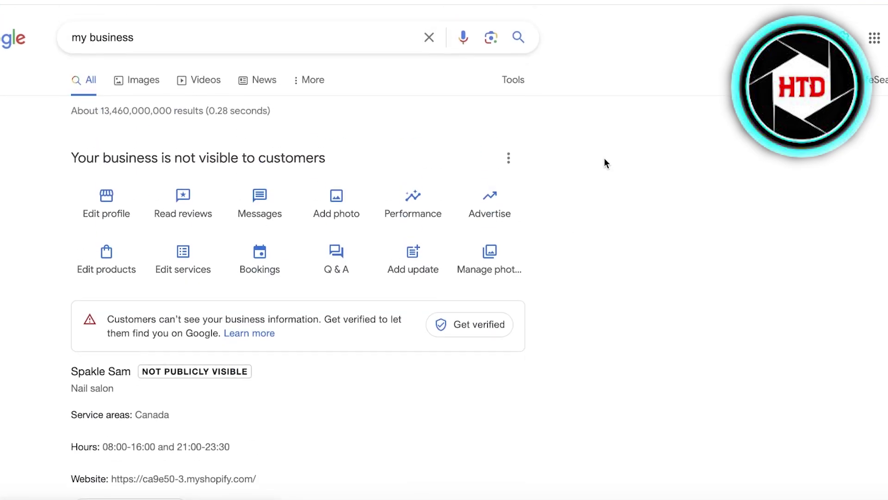
# Switch to the Janes Lash Studio search results and examine its managed Business Profile, from the management options and business details to the reviews
pyautogui.scroll(-3, 591, 184)
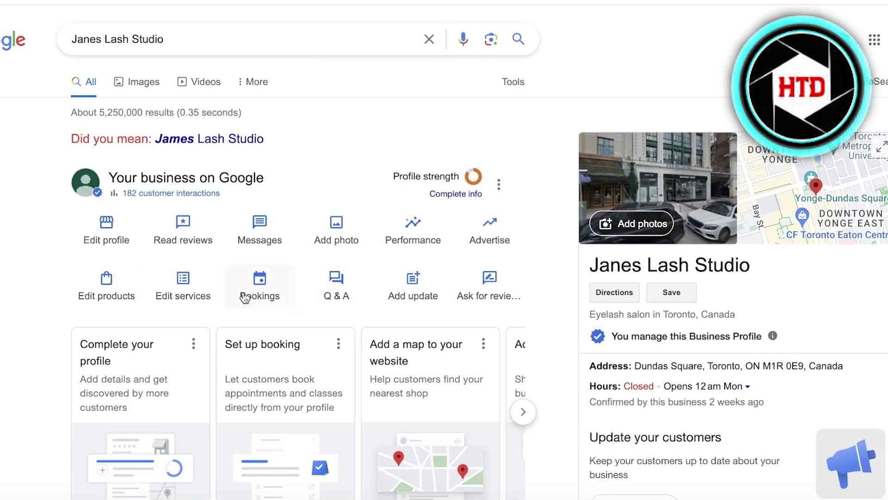
pyautogui.scroll(-6, 244, 296)
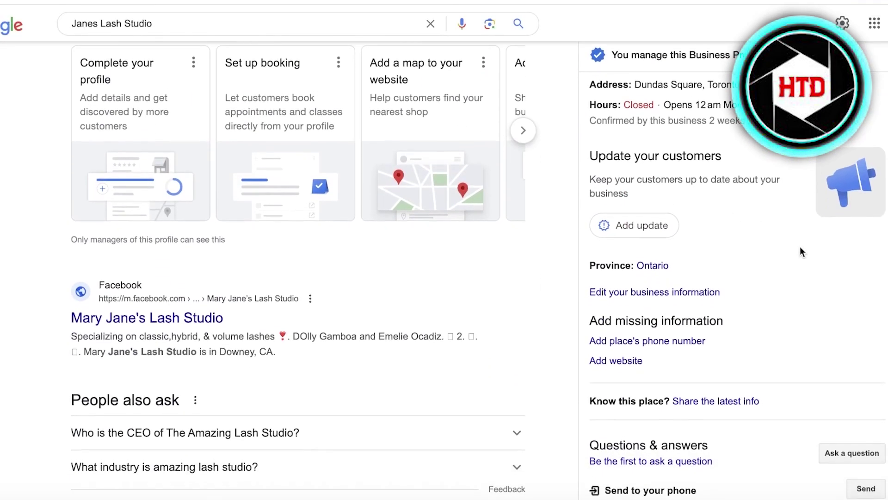
pyautogui.scroll(3, 801, 248)
pyautogui.scroll(-4, 786, 262)
pyautogui.scroll(7, 750, 277)
pyautogui.scroll(-3, 676, 245)
pyautogui.scroll(-9, 667, 243)
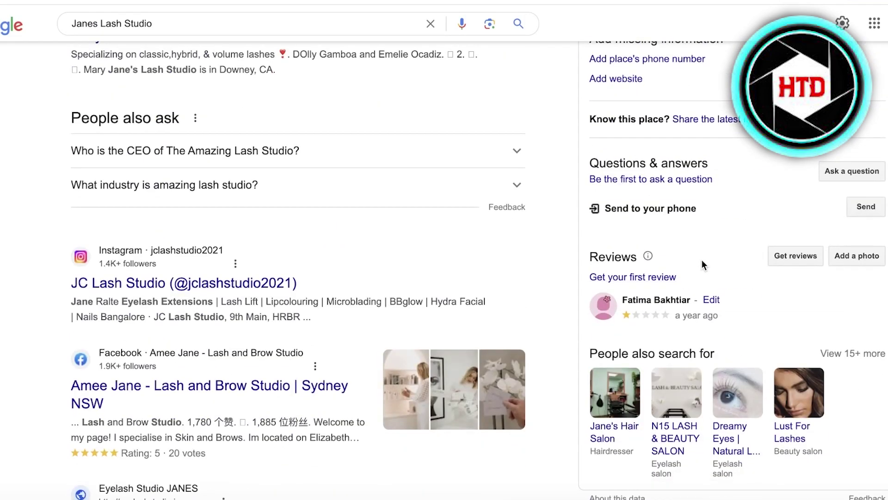
pyautogui.scroll(10, 700, 305)
pyautogui.scroll(-9, 687, 300)
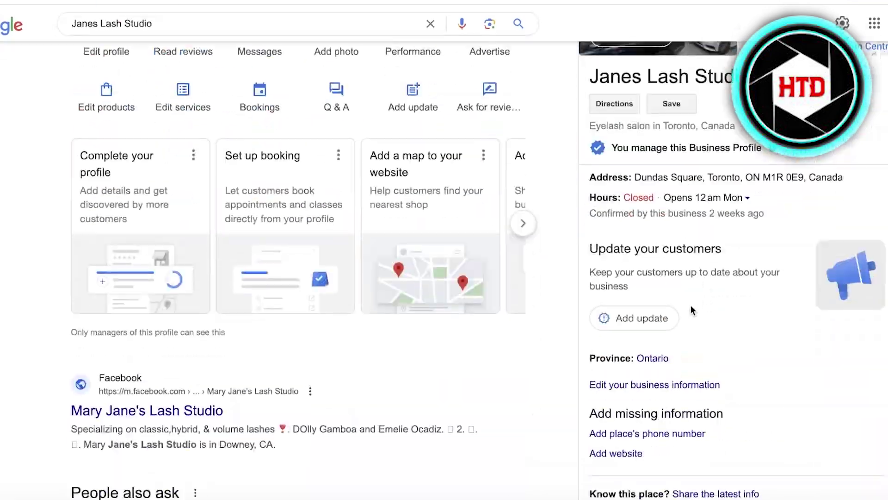
pyautogui.scroll(10, 673, 315)
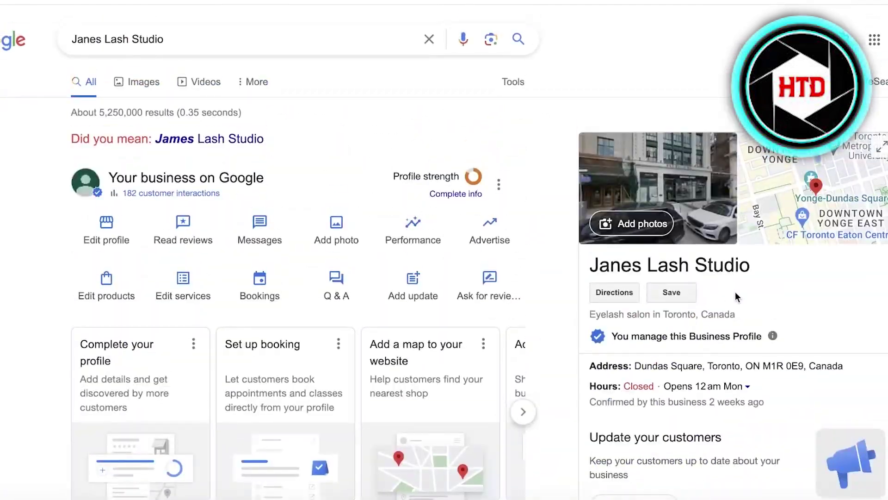
# Review the booking setup options for Janes Lash Studio, open the featured book button setup, and return to the profile overview
pyautogui.click(263, 279)
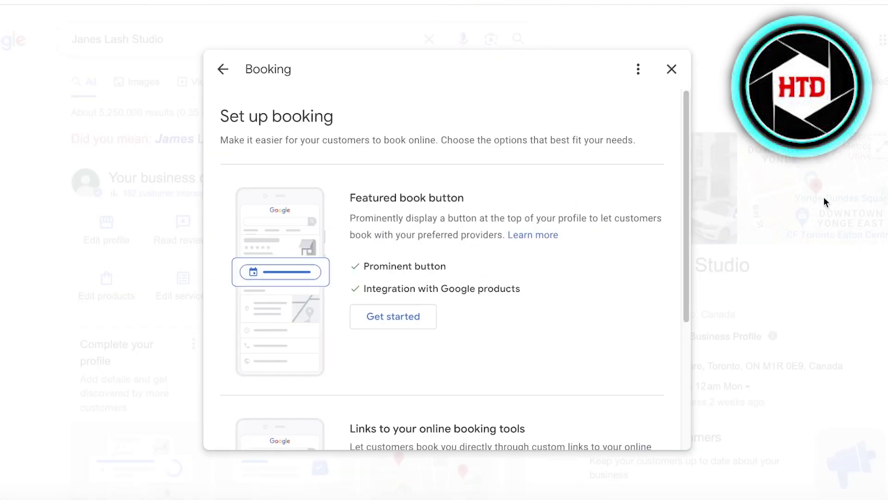
pyautogui.press('Escape')
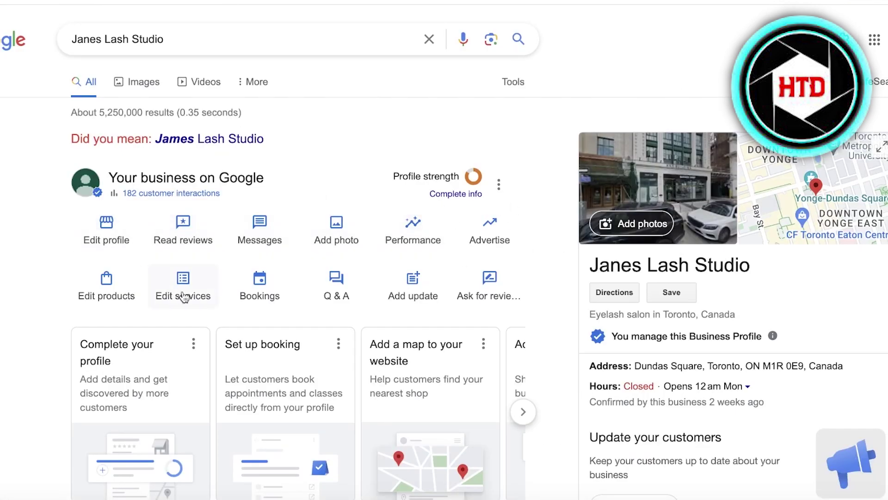
pyautogui.click(273, 298)
pyautogui.scroll(-4, 440, 232)
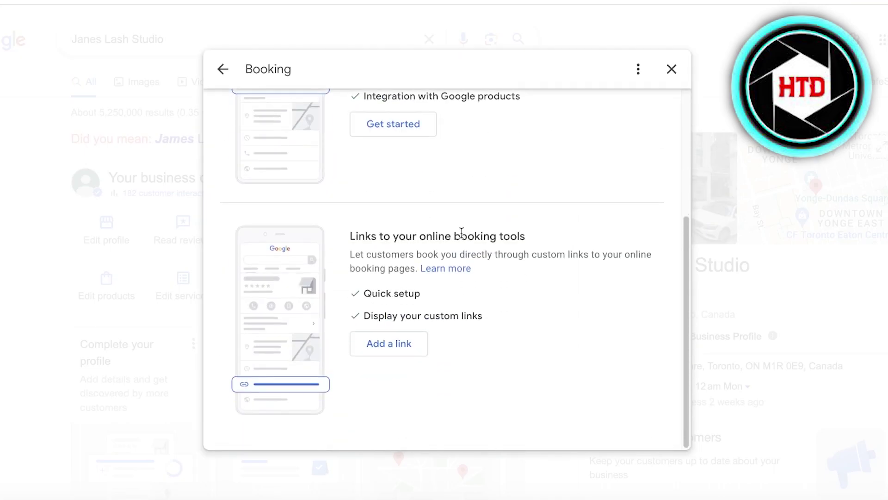
pyautogui.scroll(4, 460, 222)
pyautogui.click(393, 299)
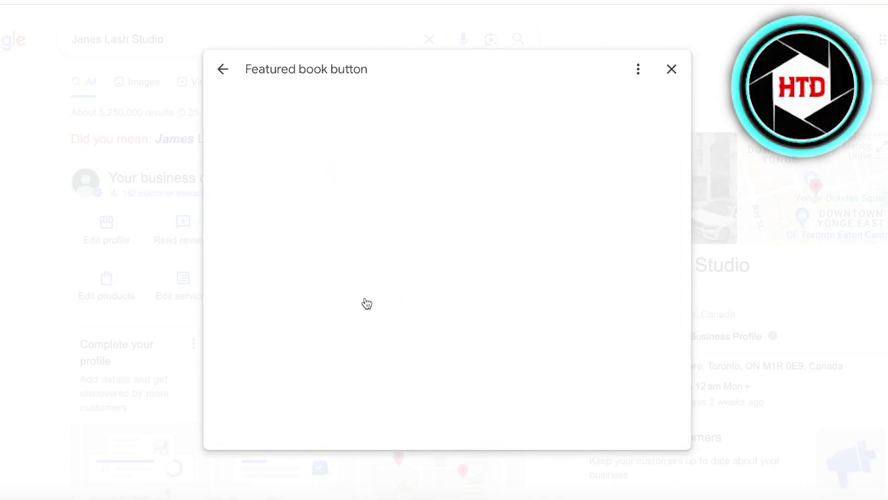
pyautogui.scroll(-5, 435, 222)
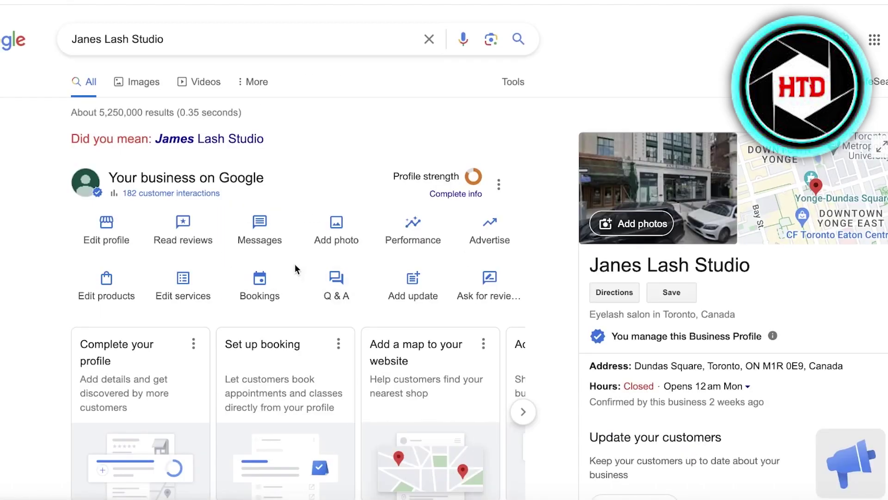
pyautogui.scroll(-2, 640, 249)
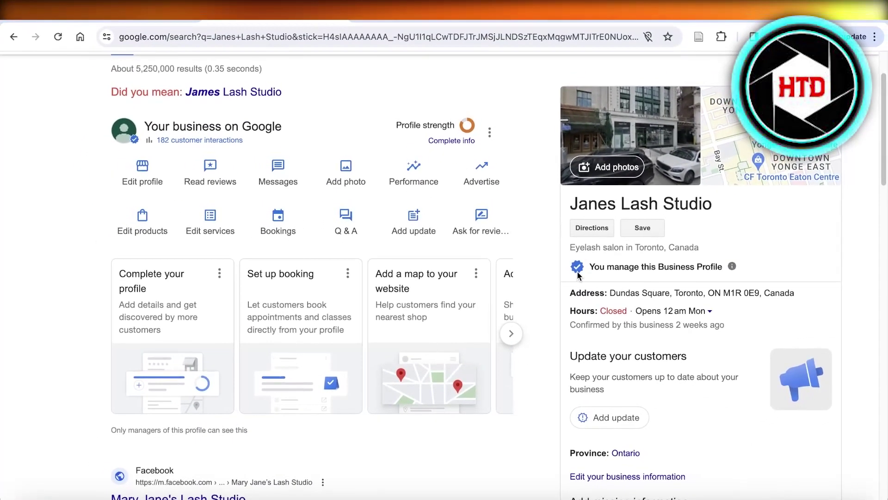